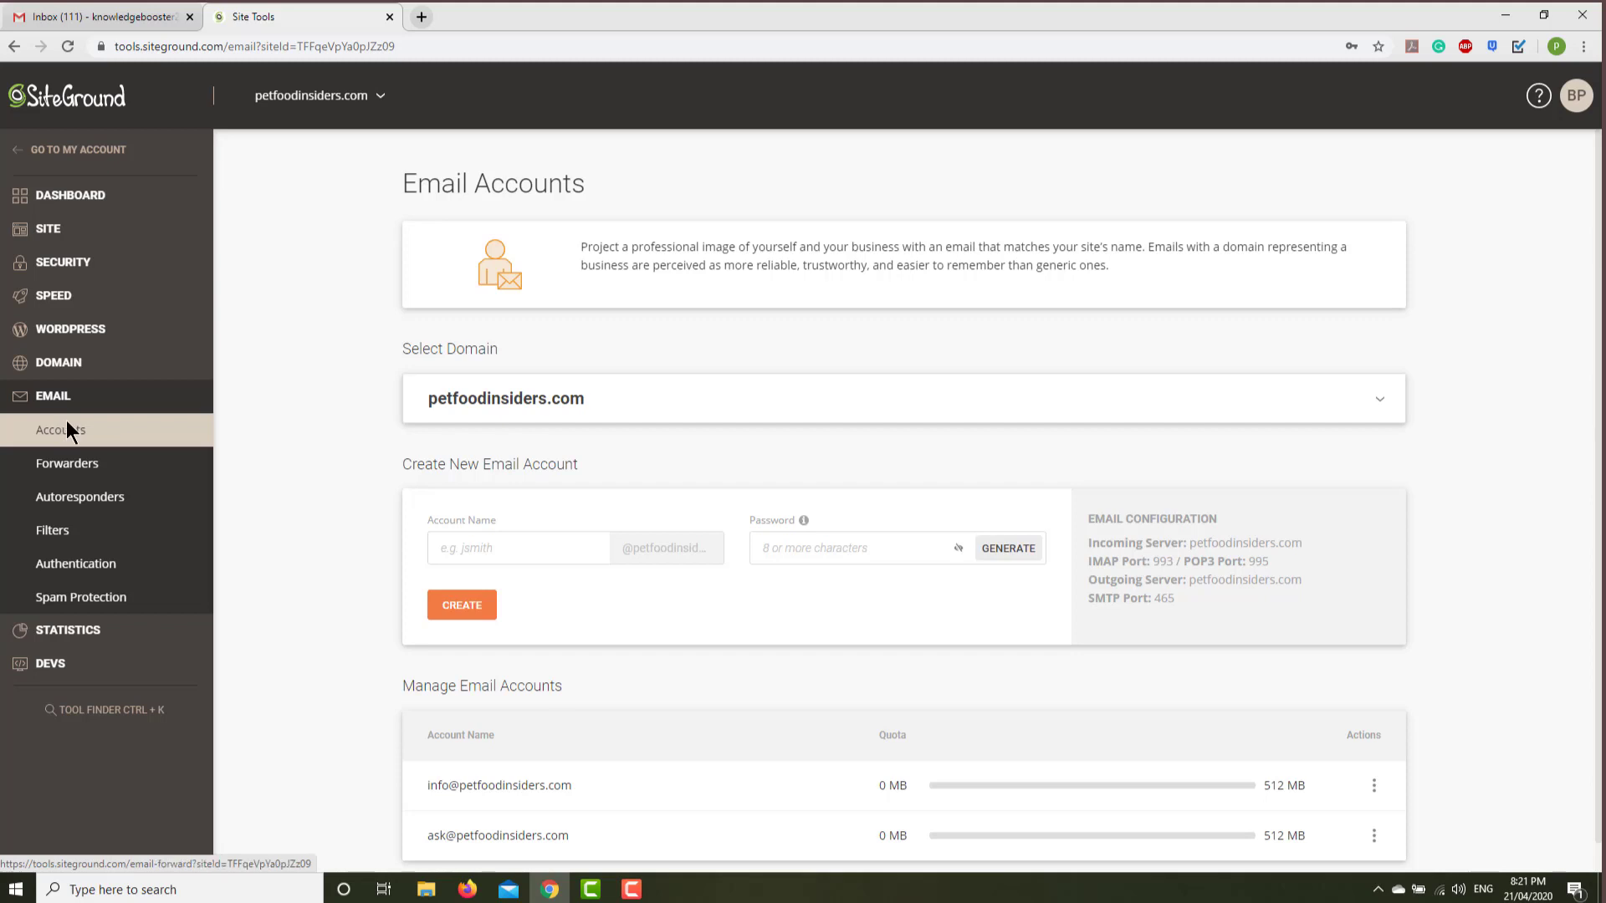
left_click(479, 552)
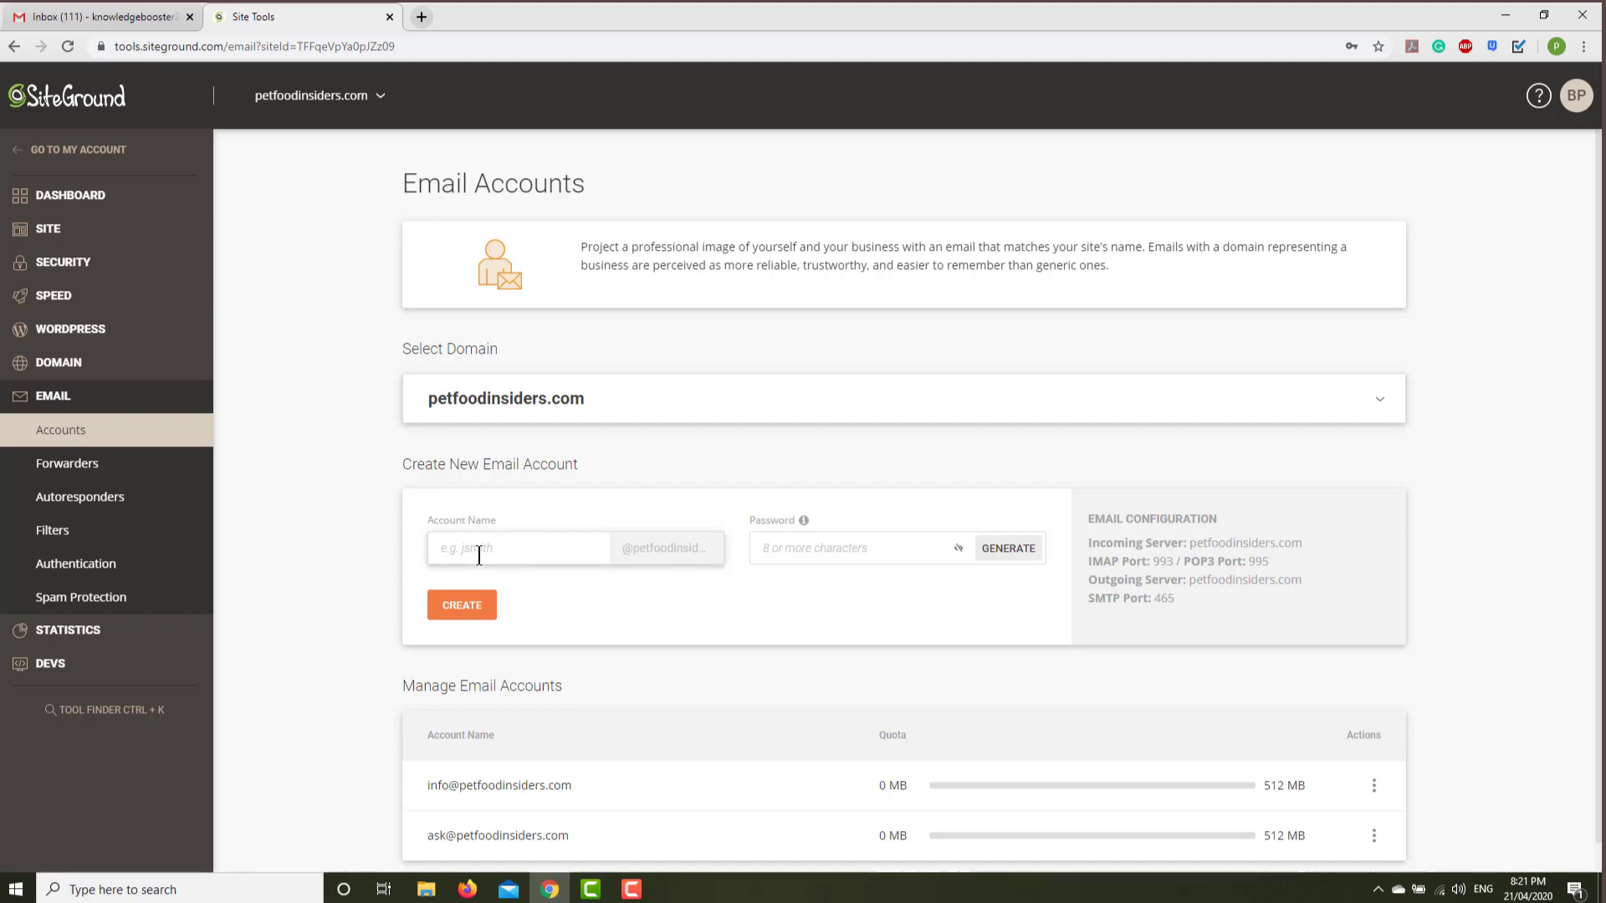
type("info")
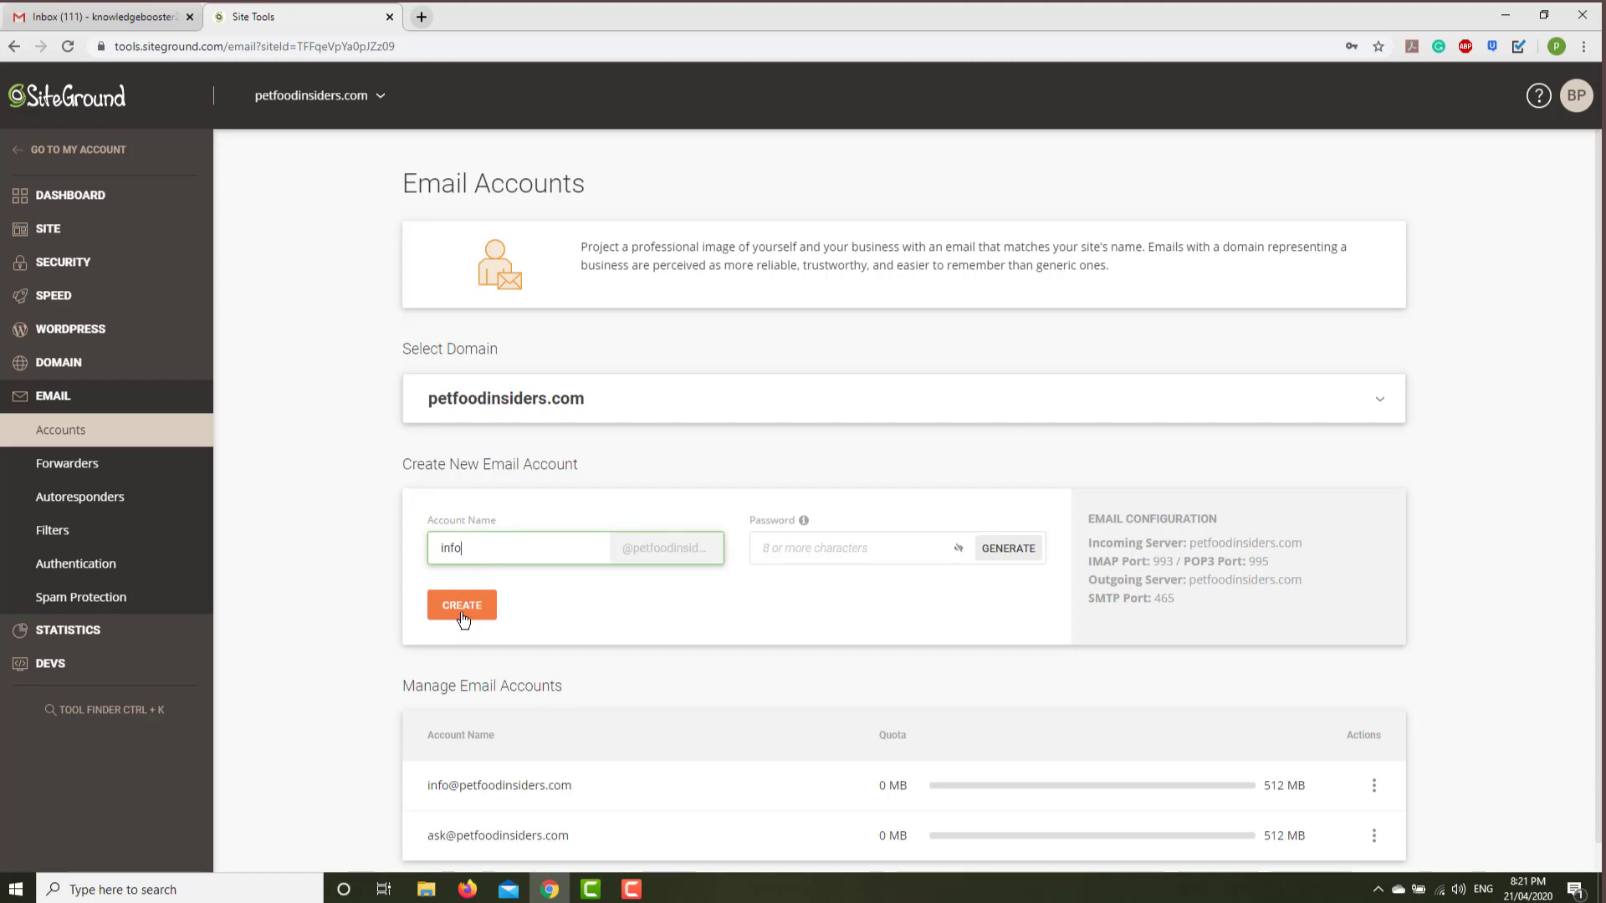
left_click(794, 544)
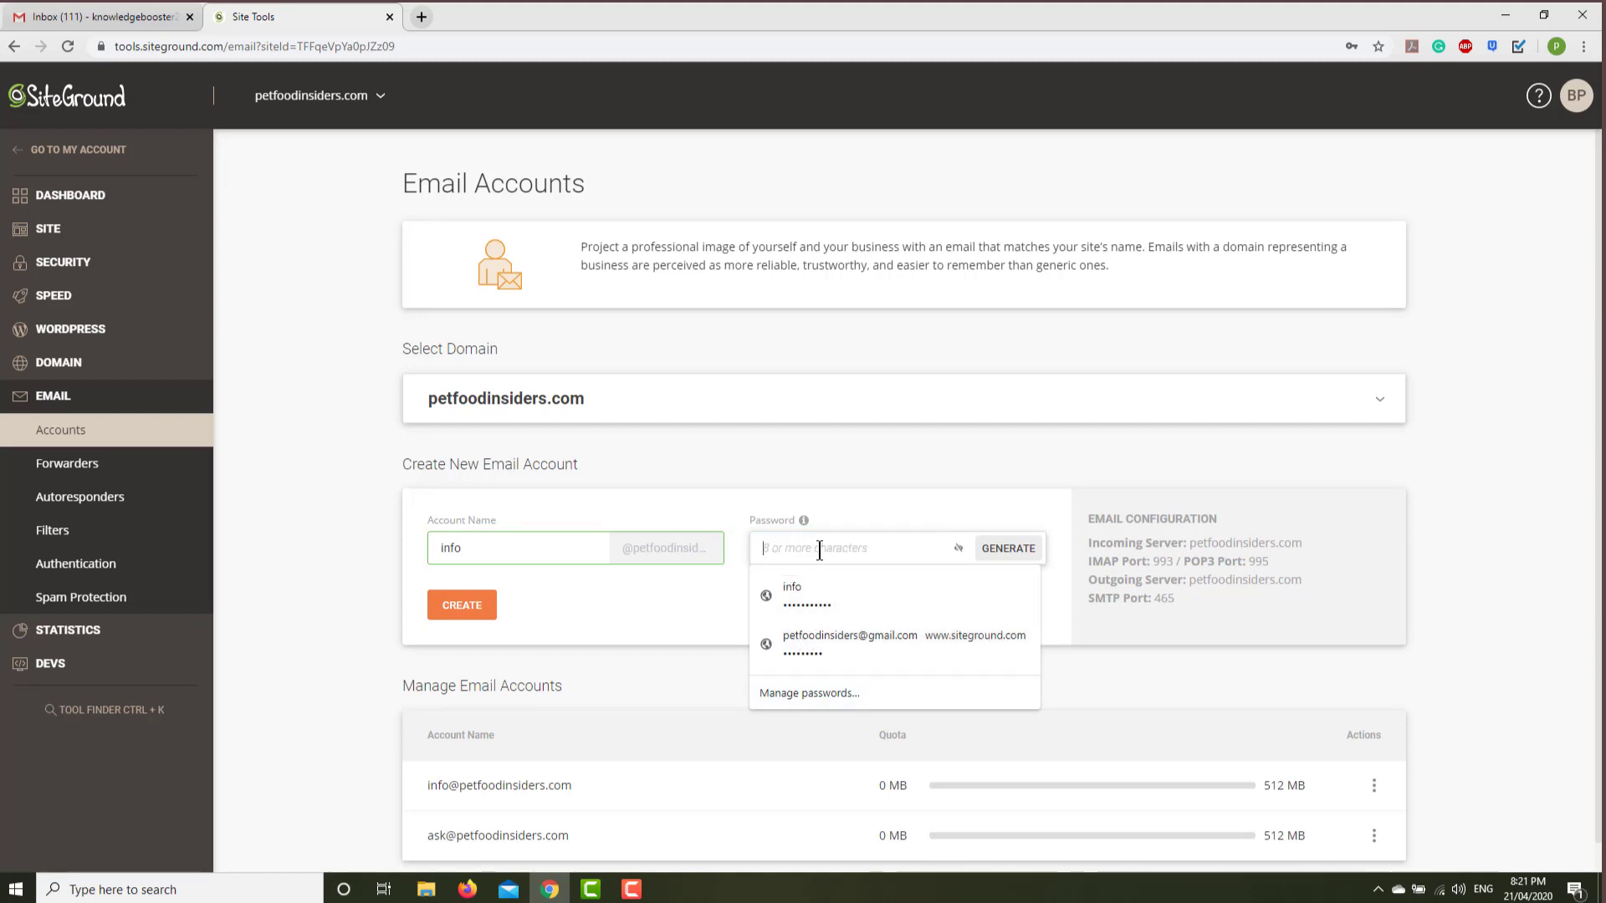
type("******")
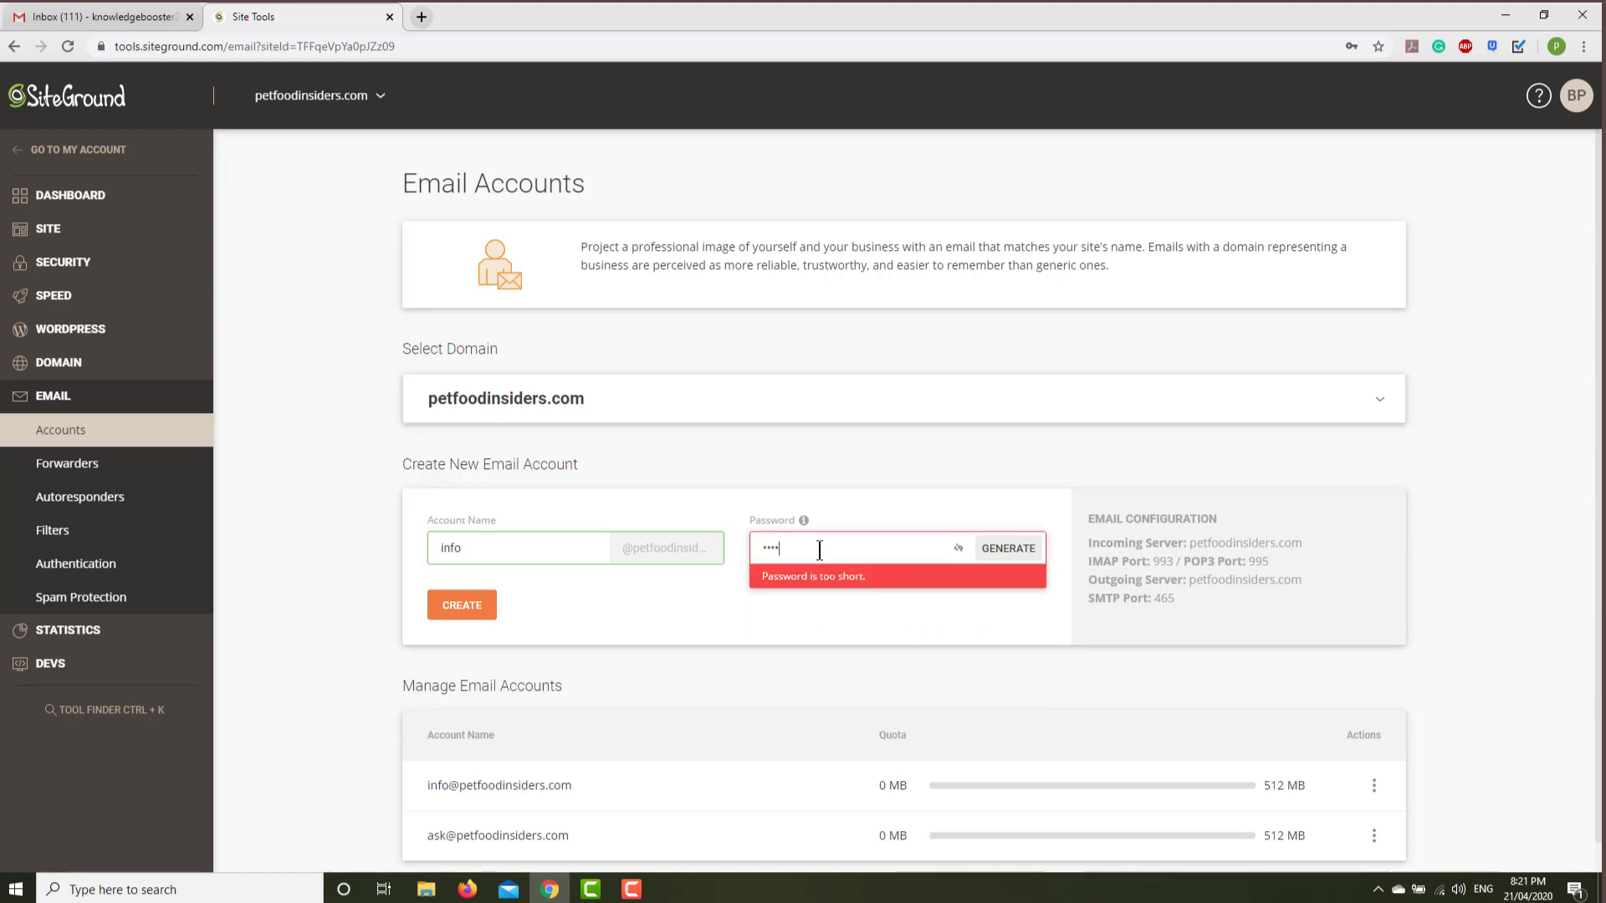
type("*****")
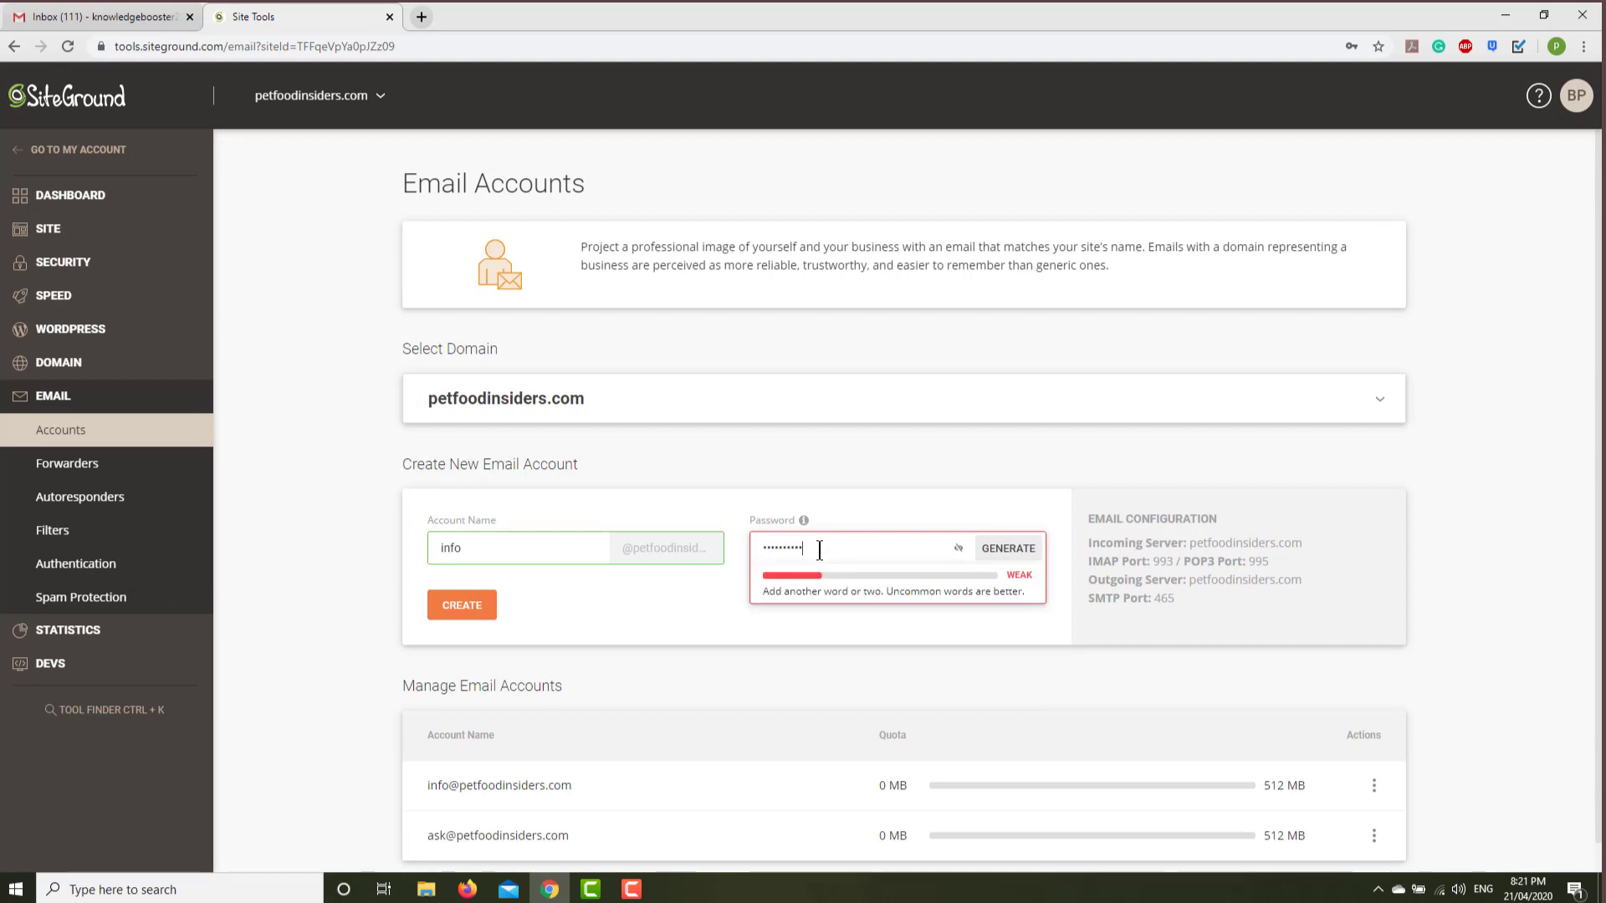
left_click(457, 611)
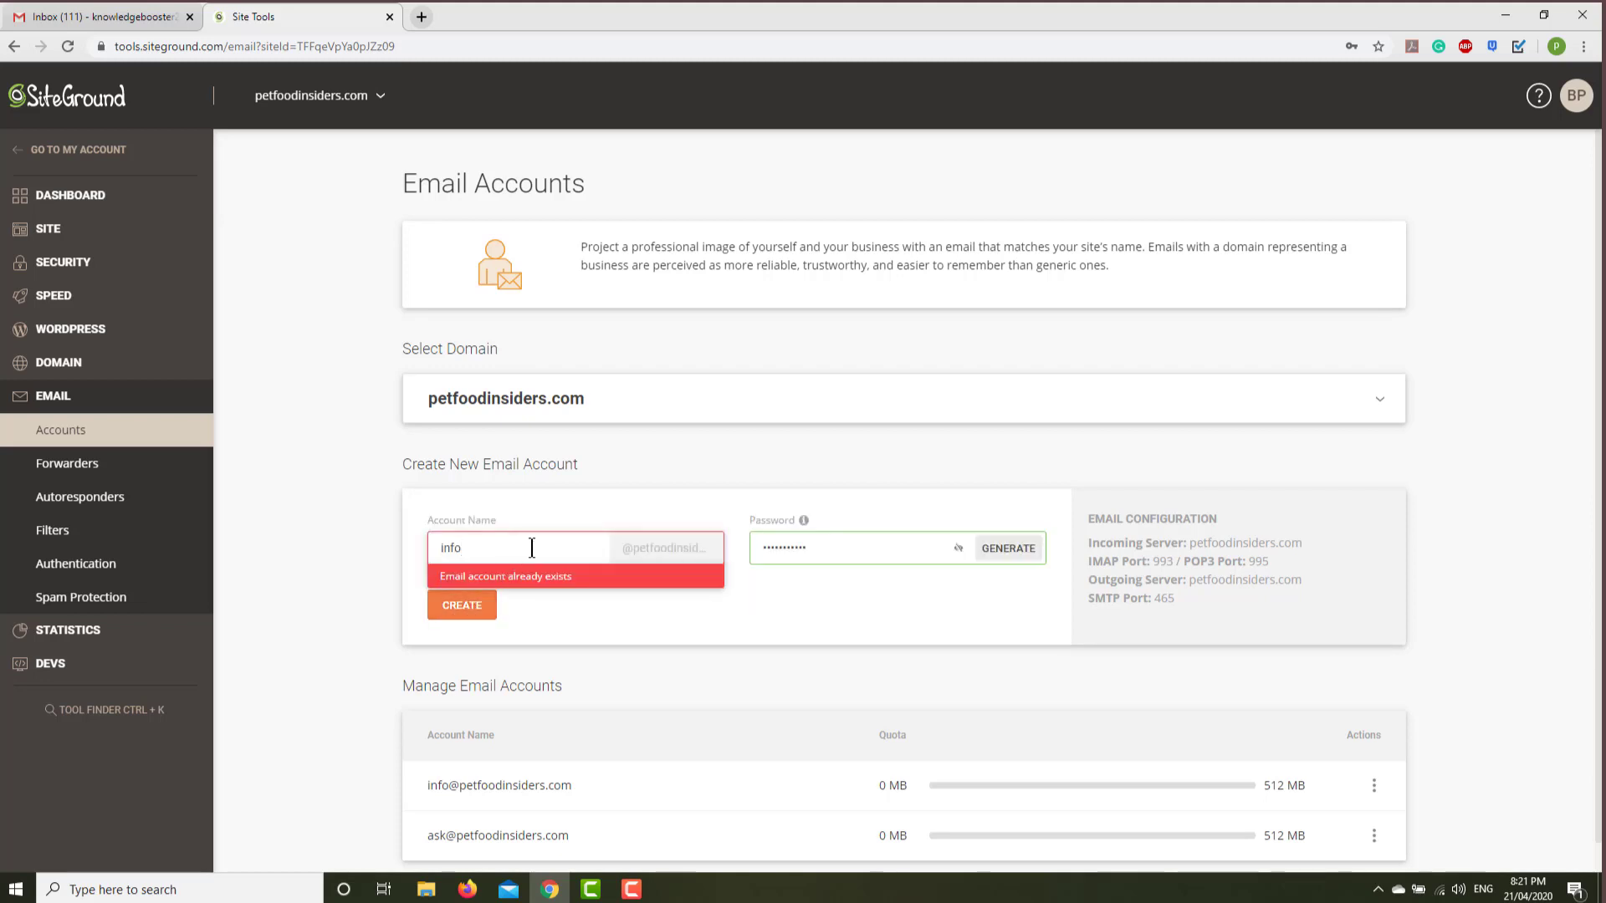
left_click(476, 609)
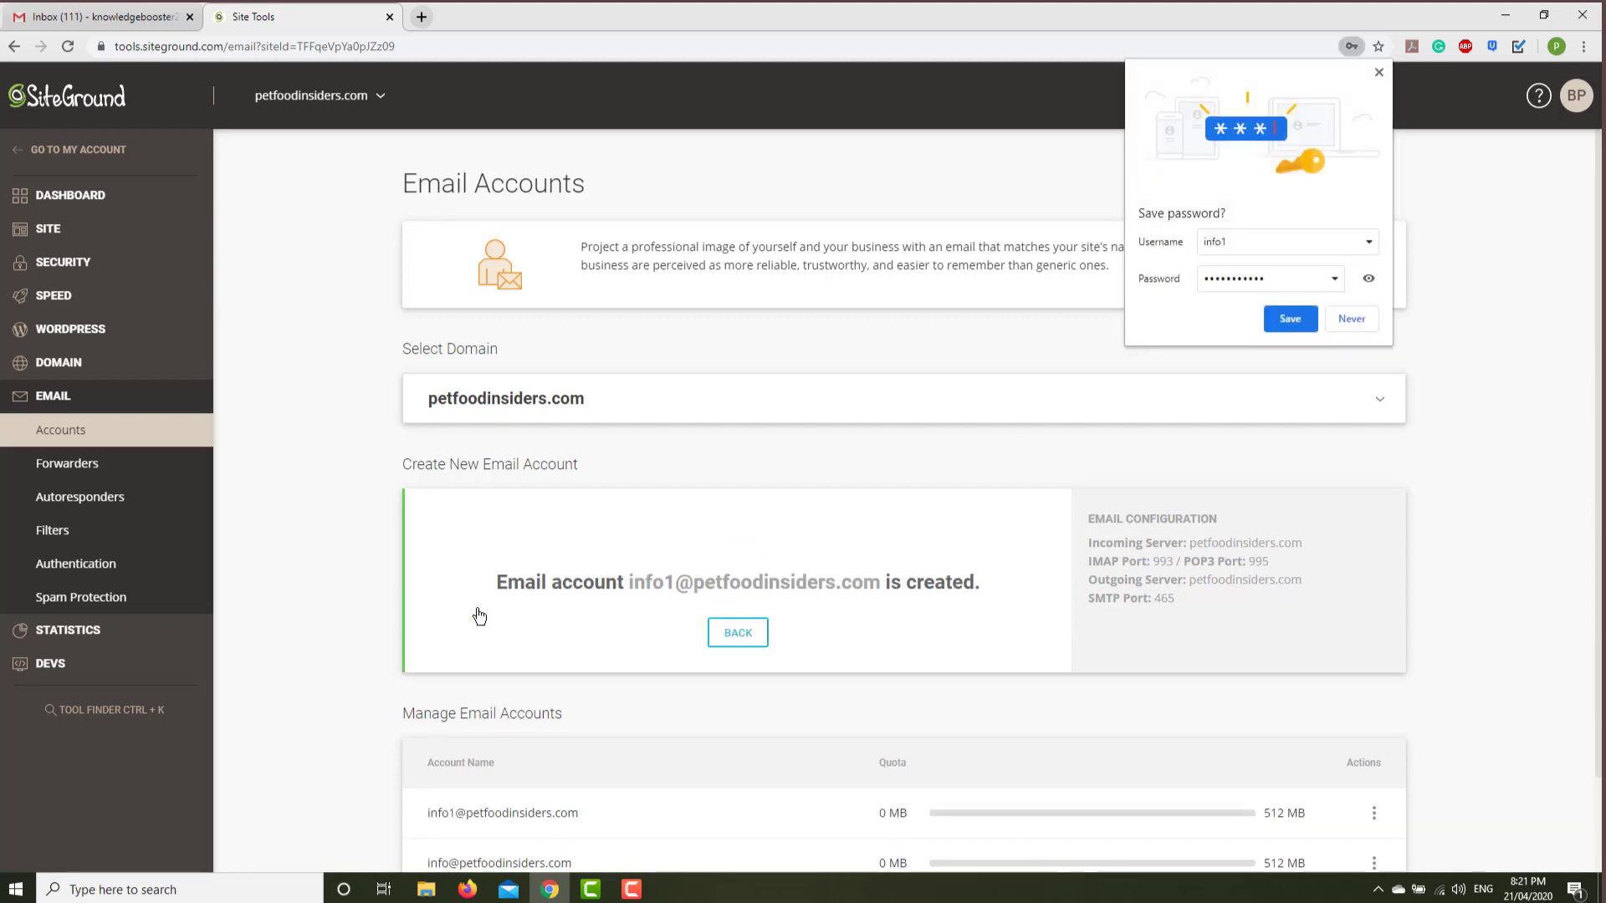
left_click(1351, 319)
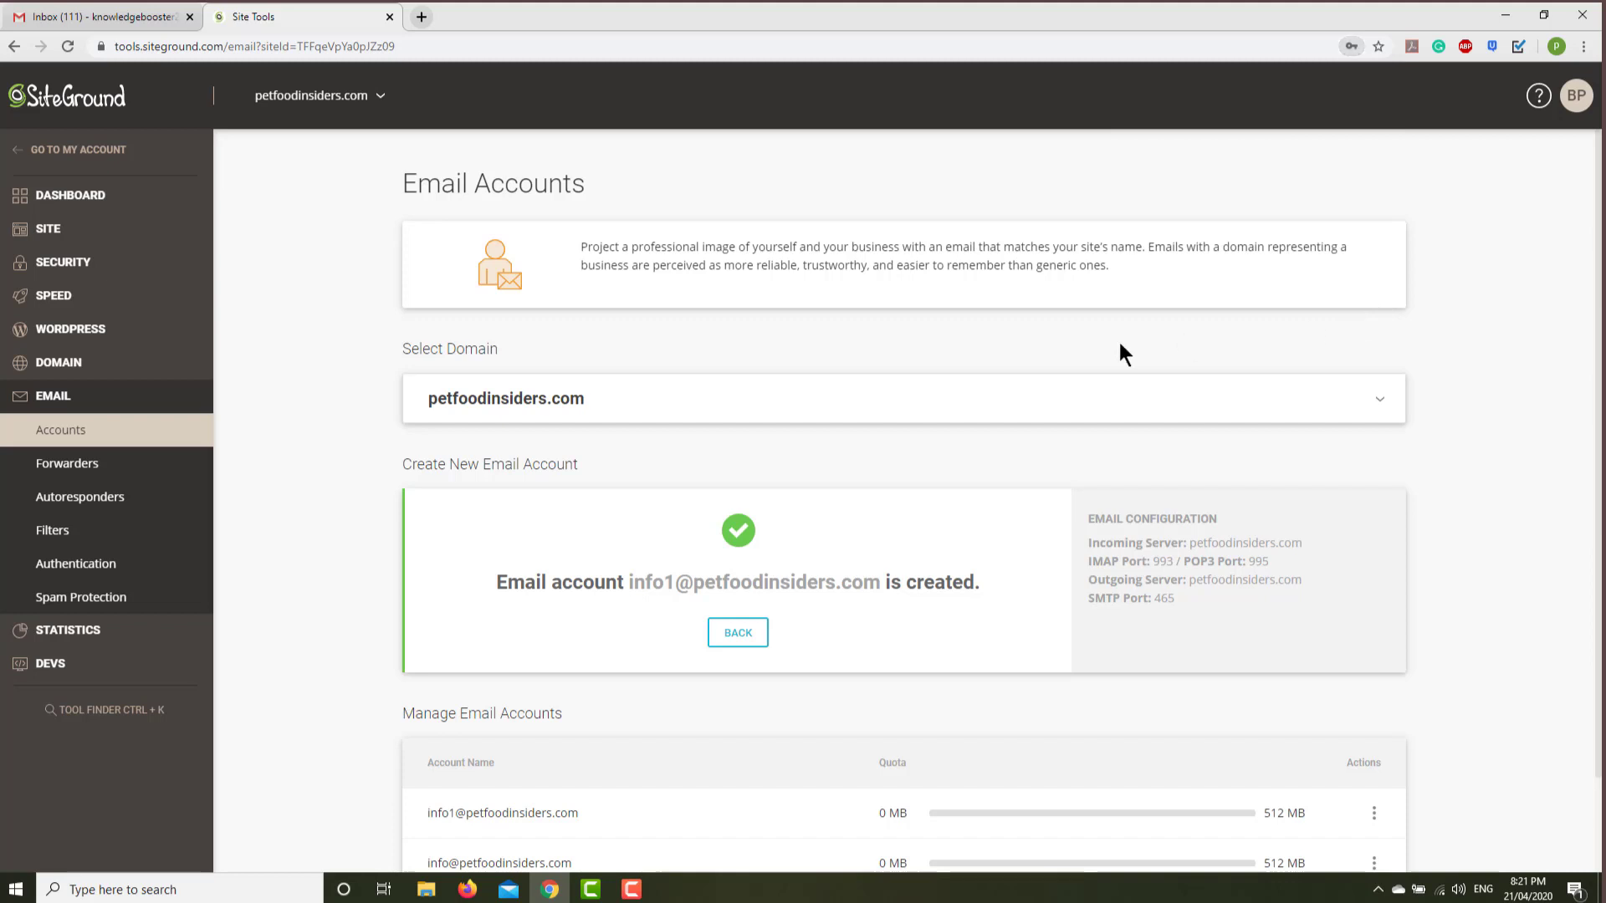
Add a Forwarders rule sending all info1 mail to the user's Gmail address.
left_click(92, 465)
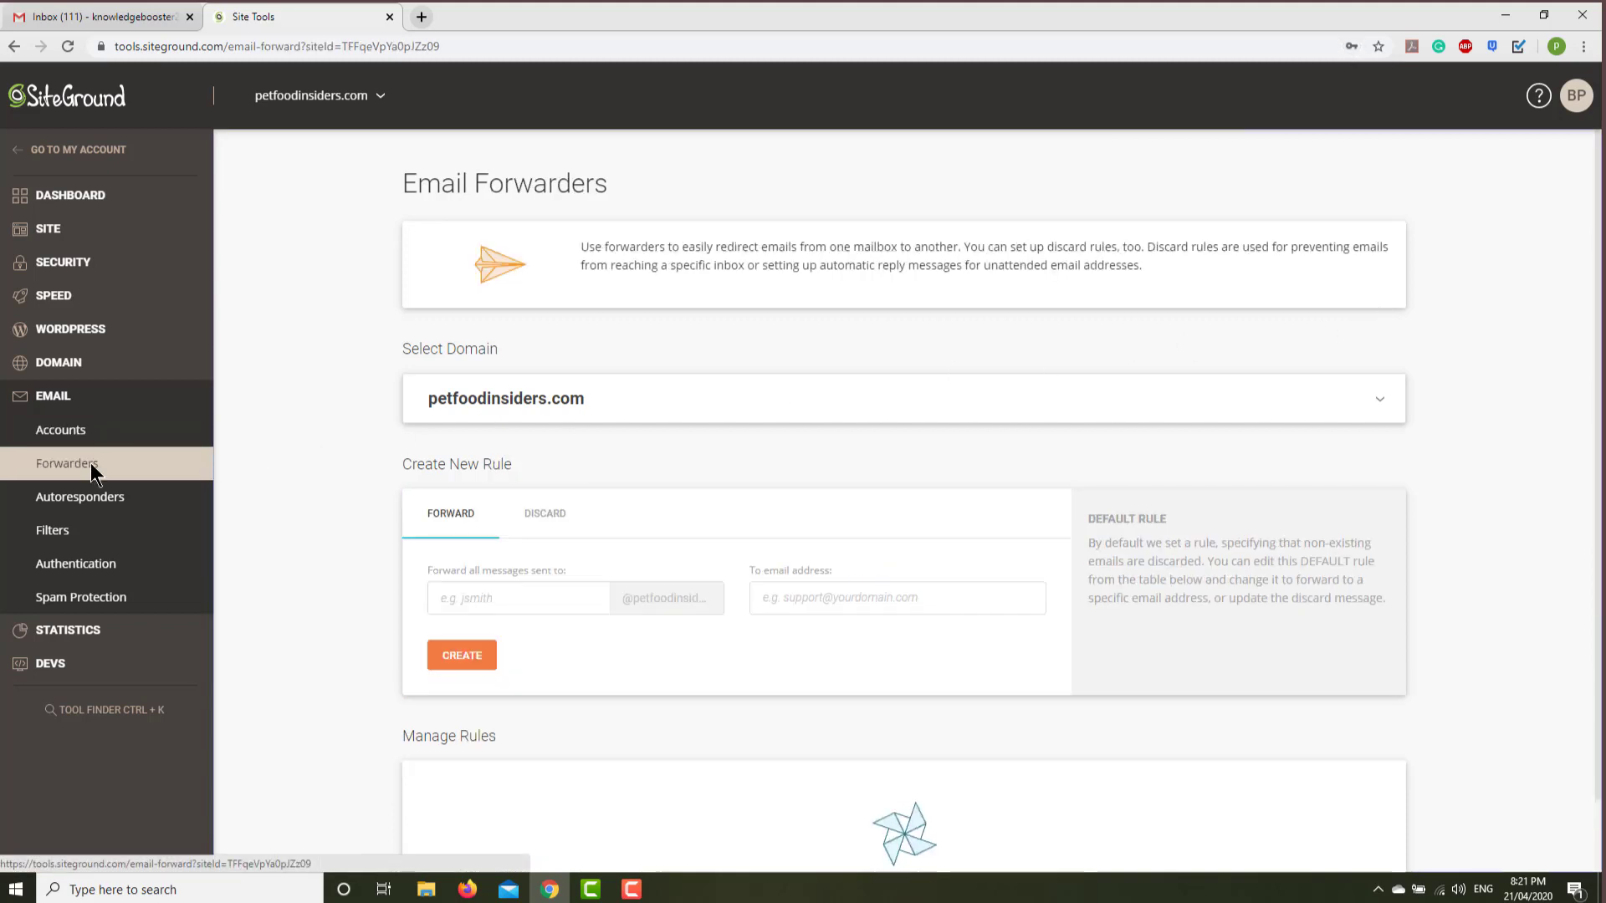
left_click(519, 596)
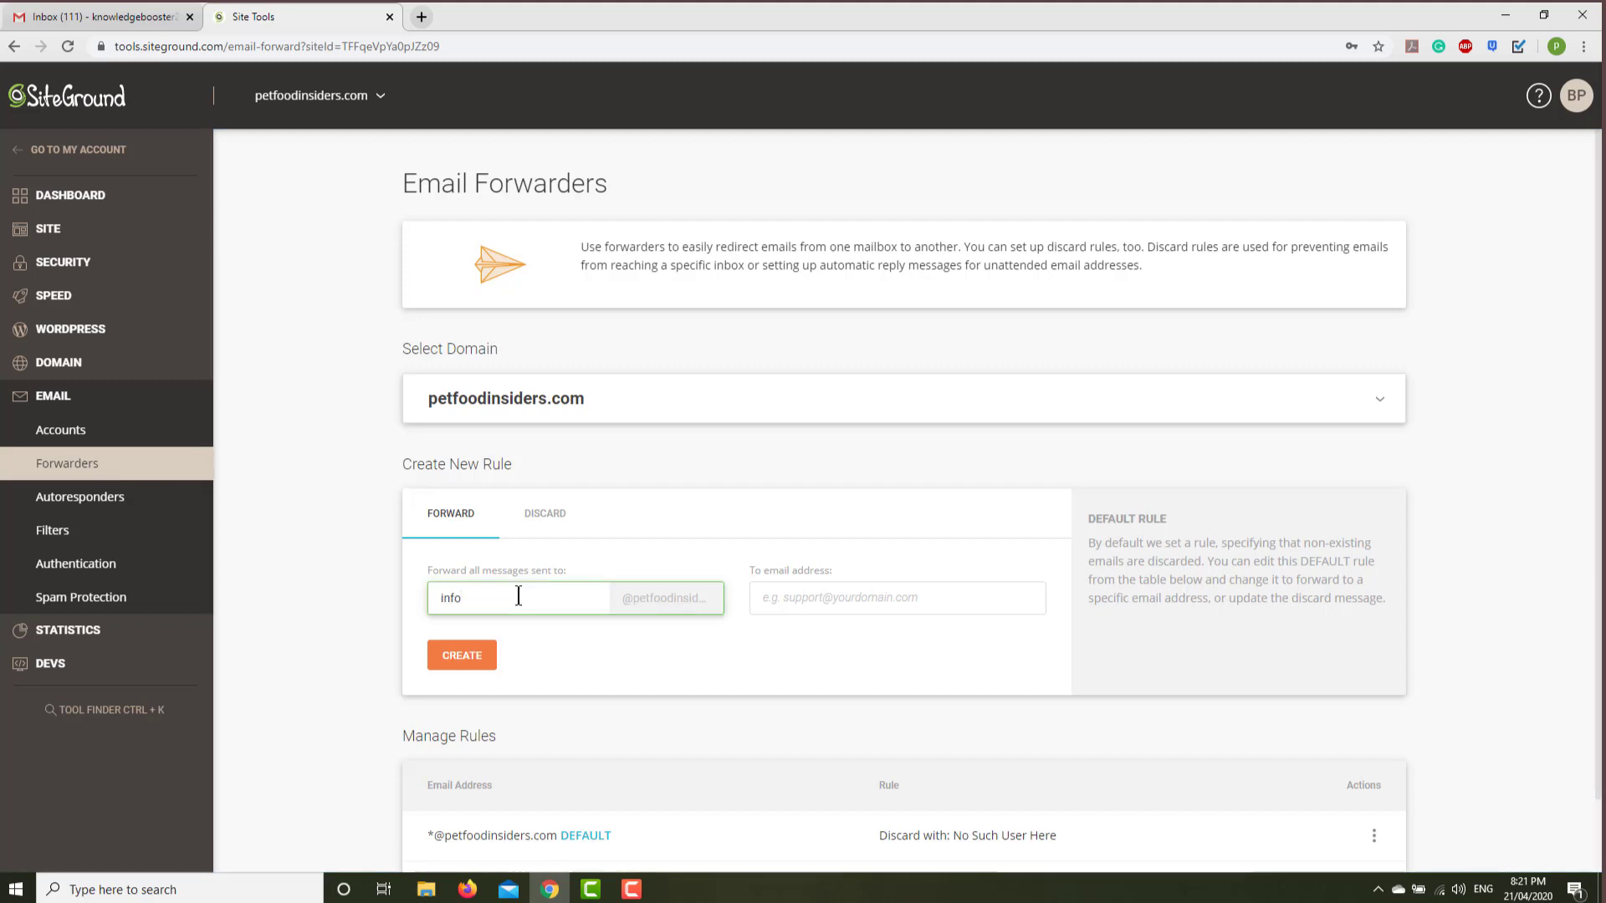
left_click(814, 598)
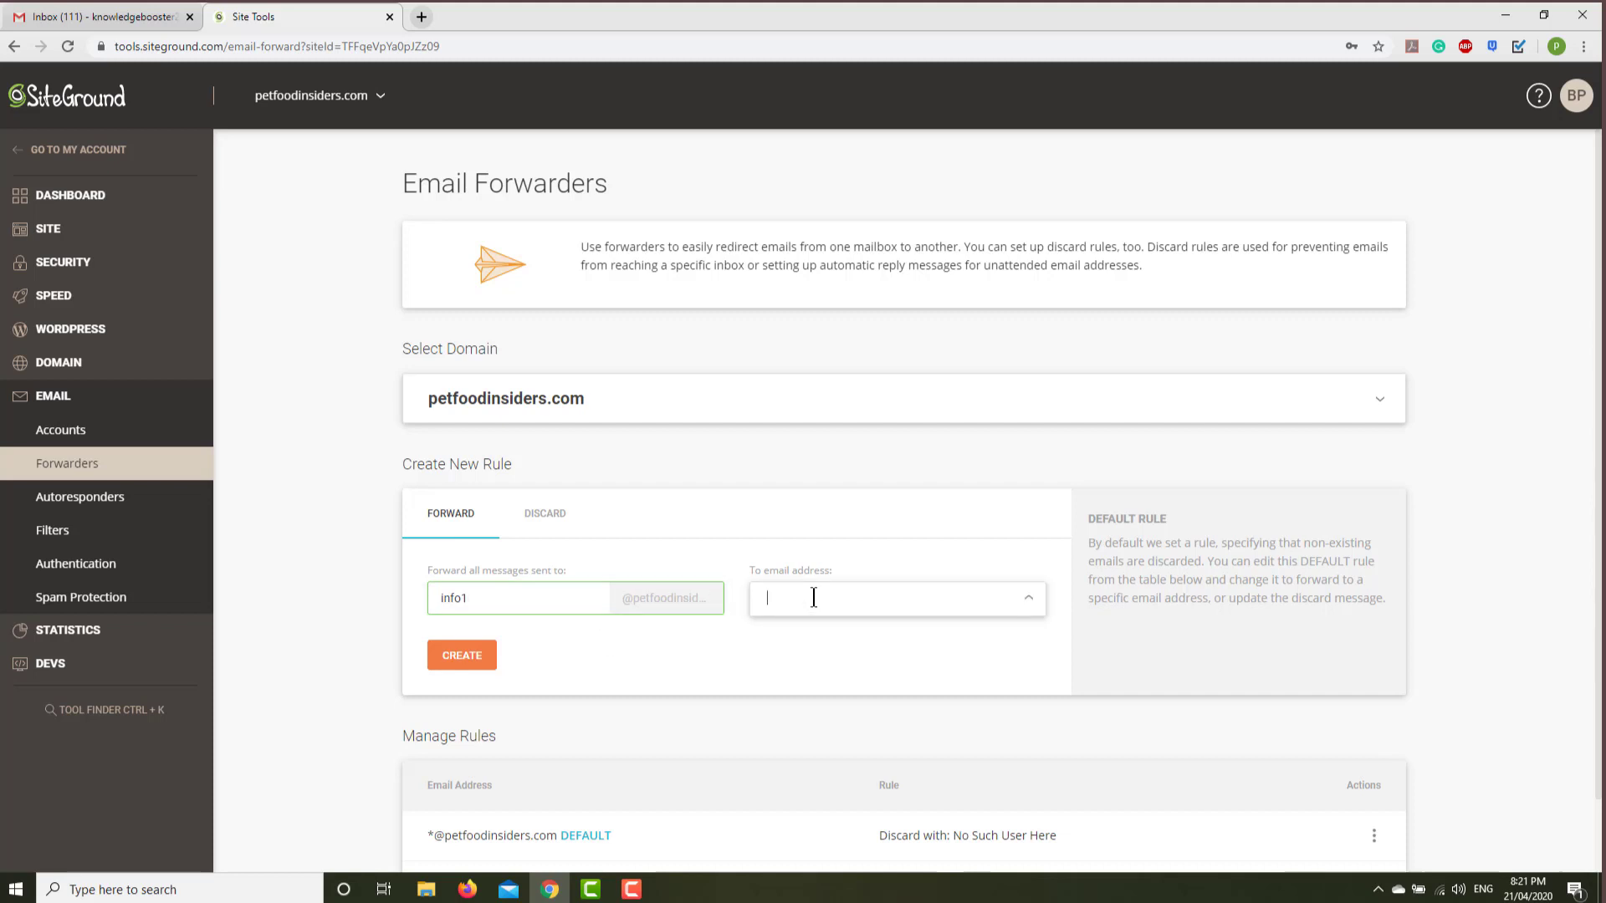
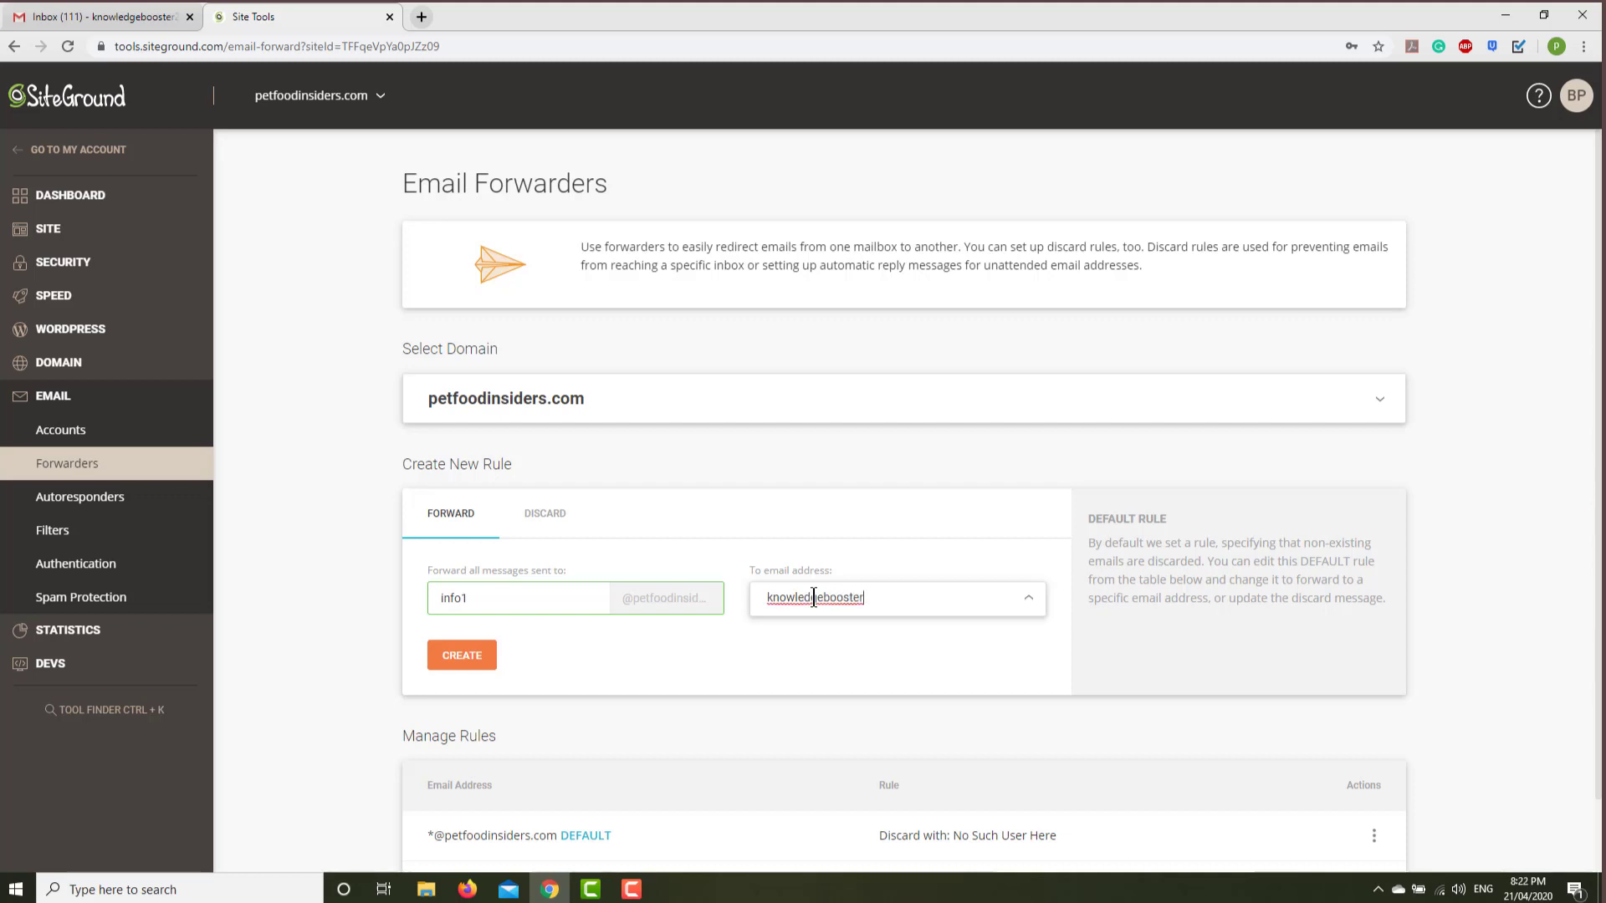
left_click(464, 656)
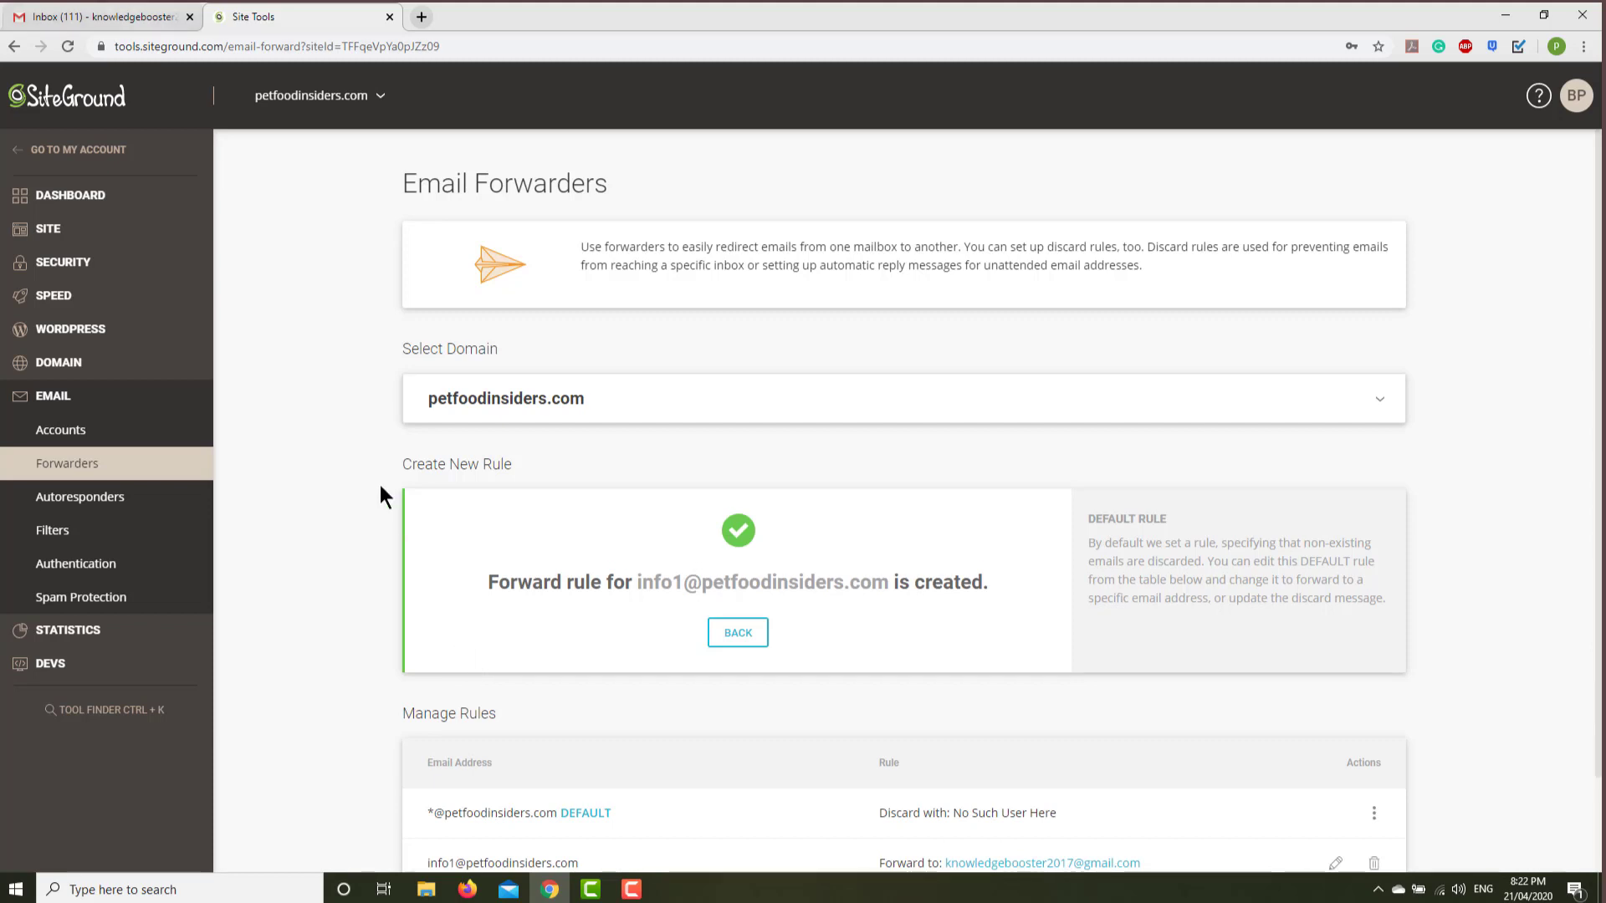
left_click(139, 16)
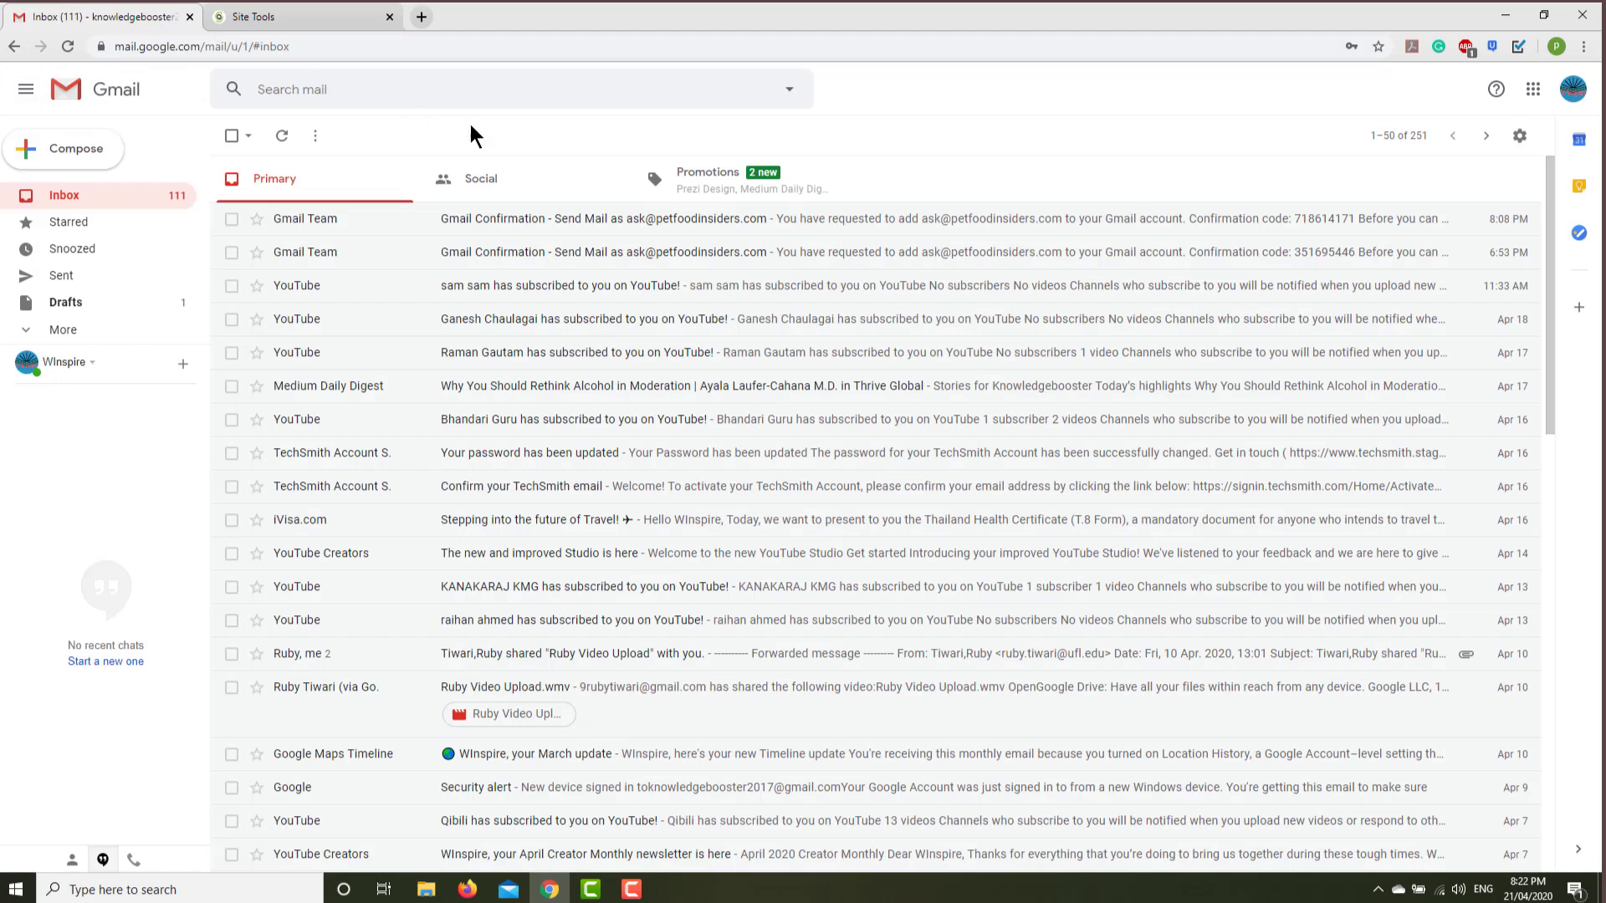
Open Gmail's Settings on the Accounts and Import tab and begin adding a mail account.
left_click(1520, 138)
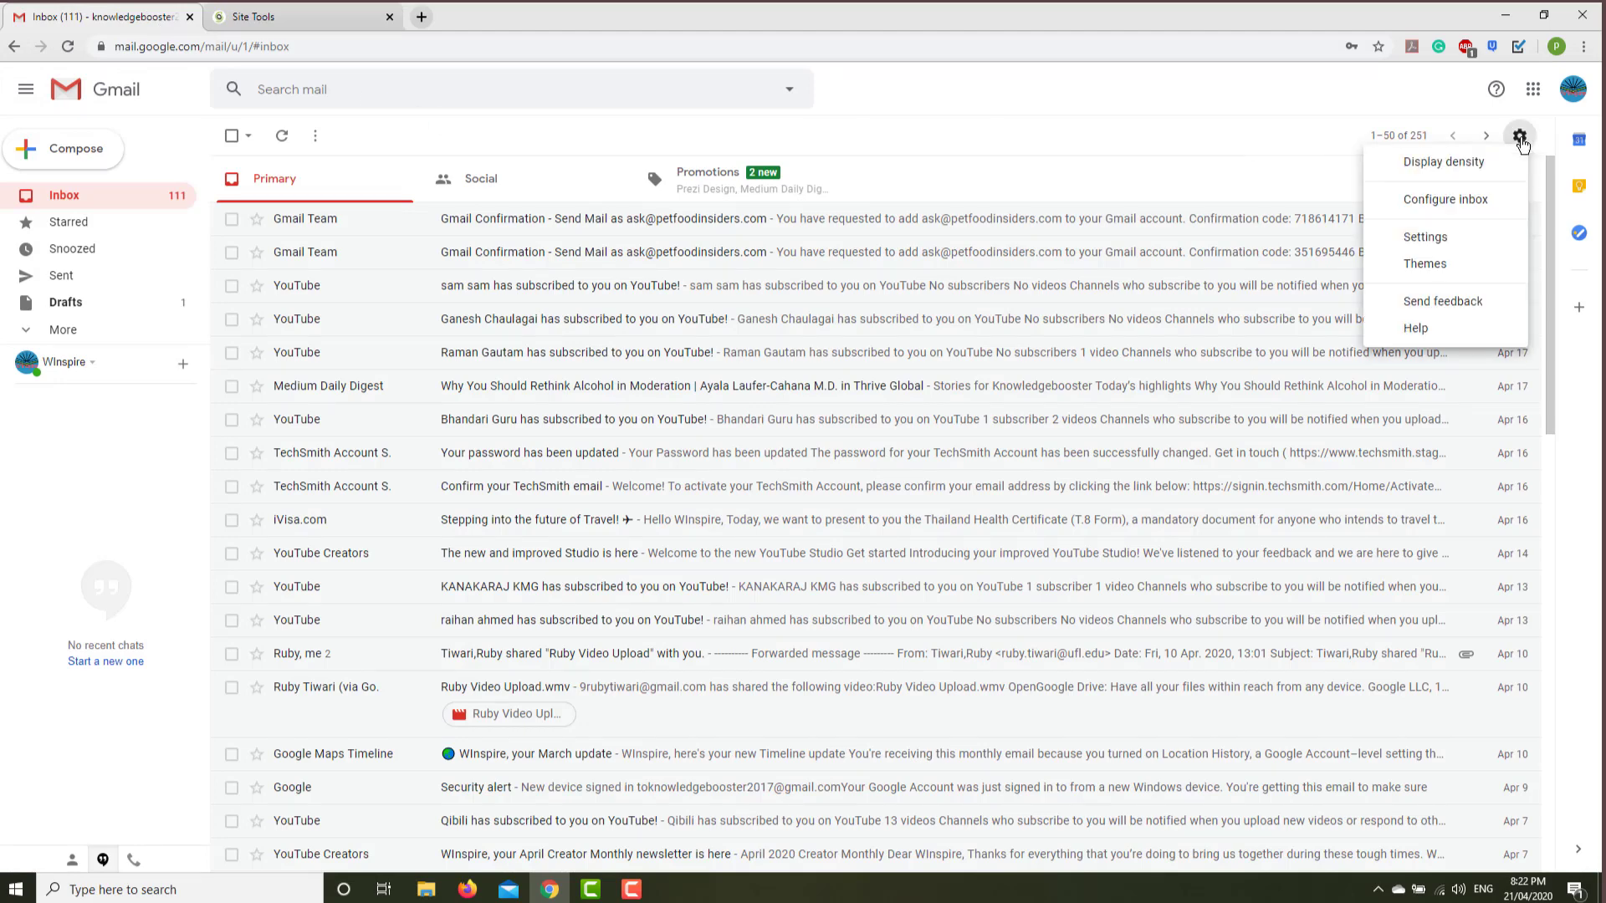
left_click(1434, 241)
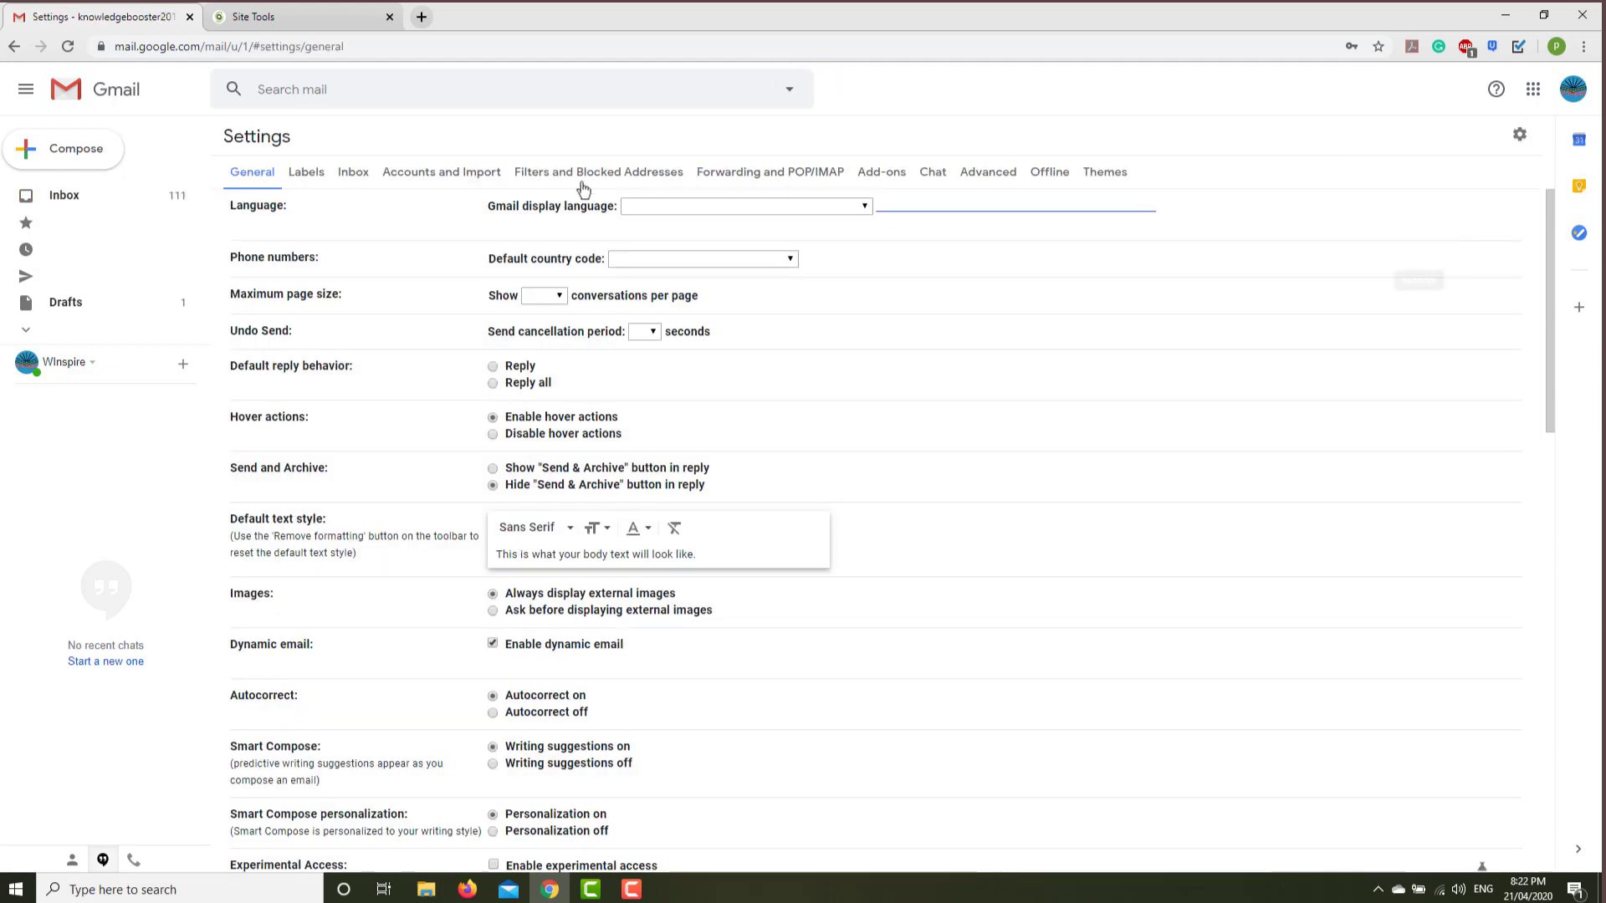
left_click(447, 172)
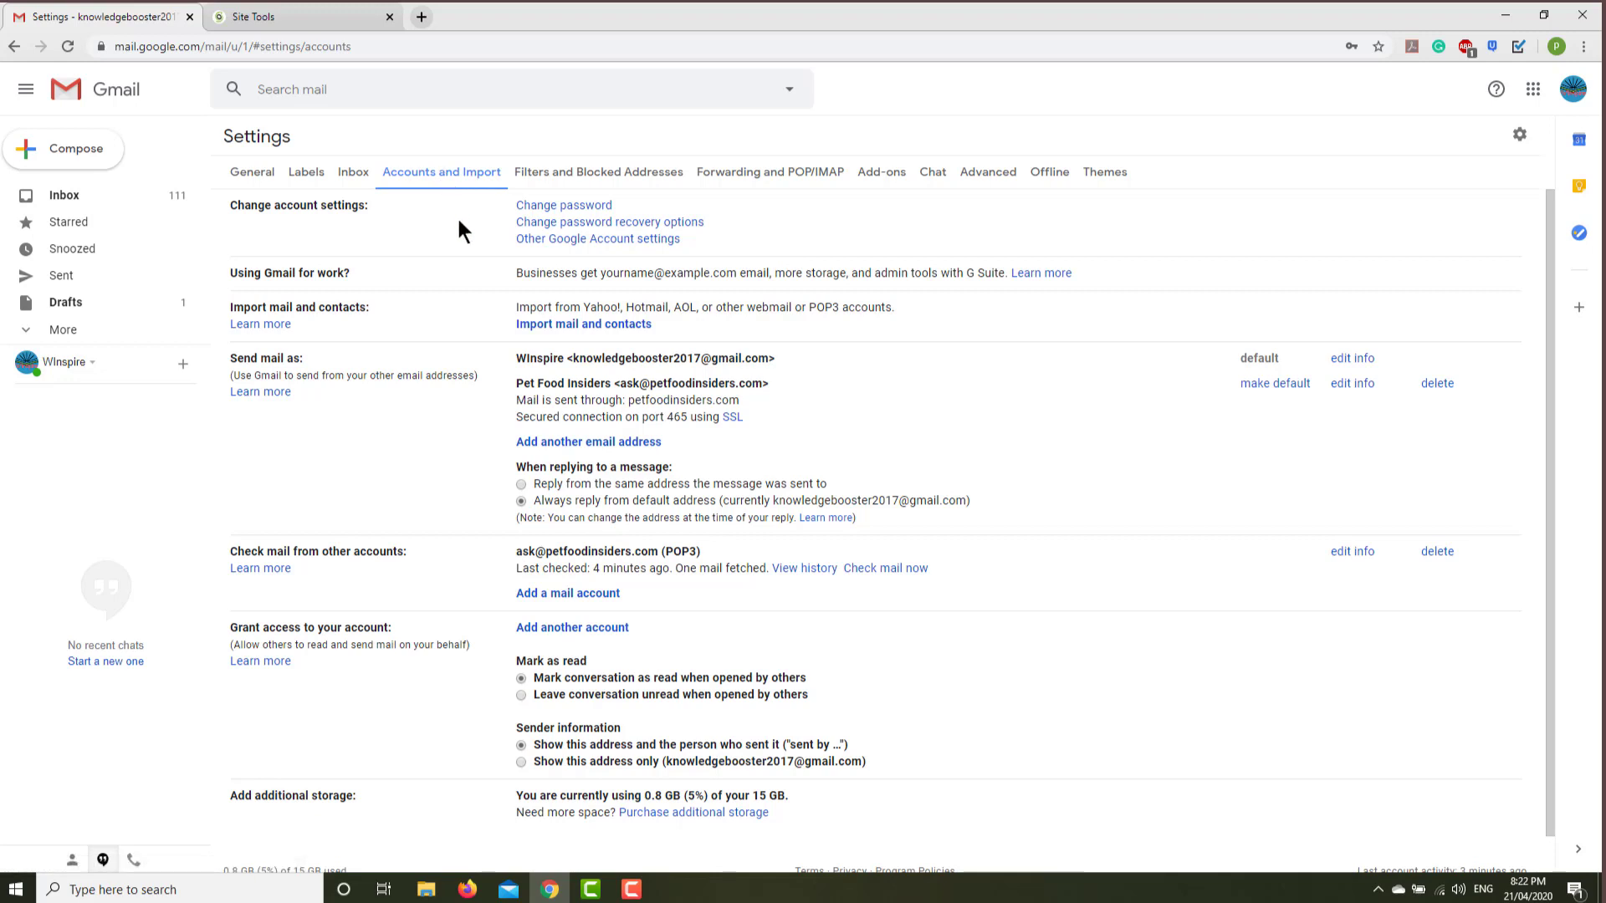
left_click(574, 595)
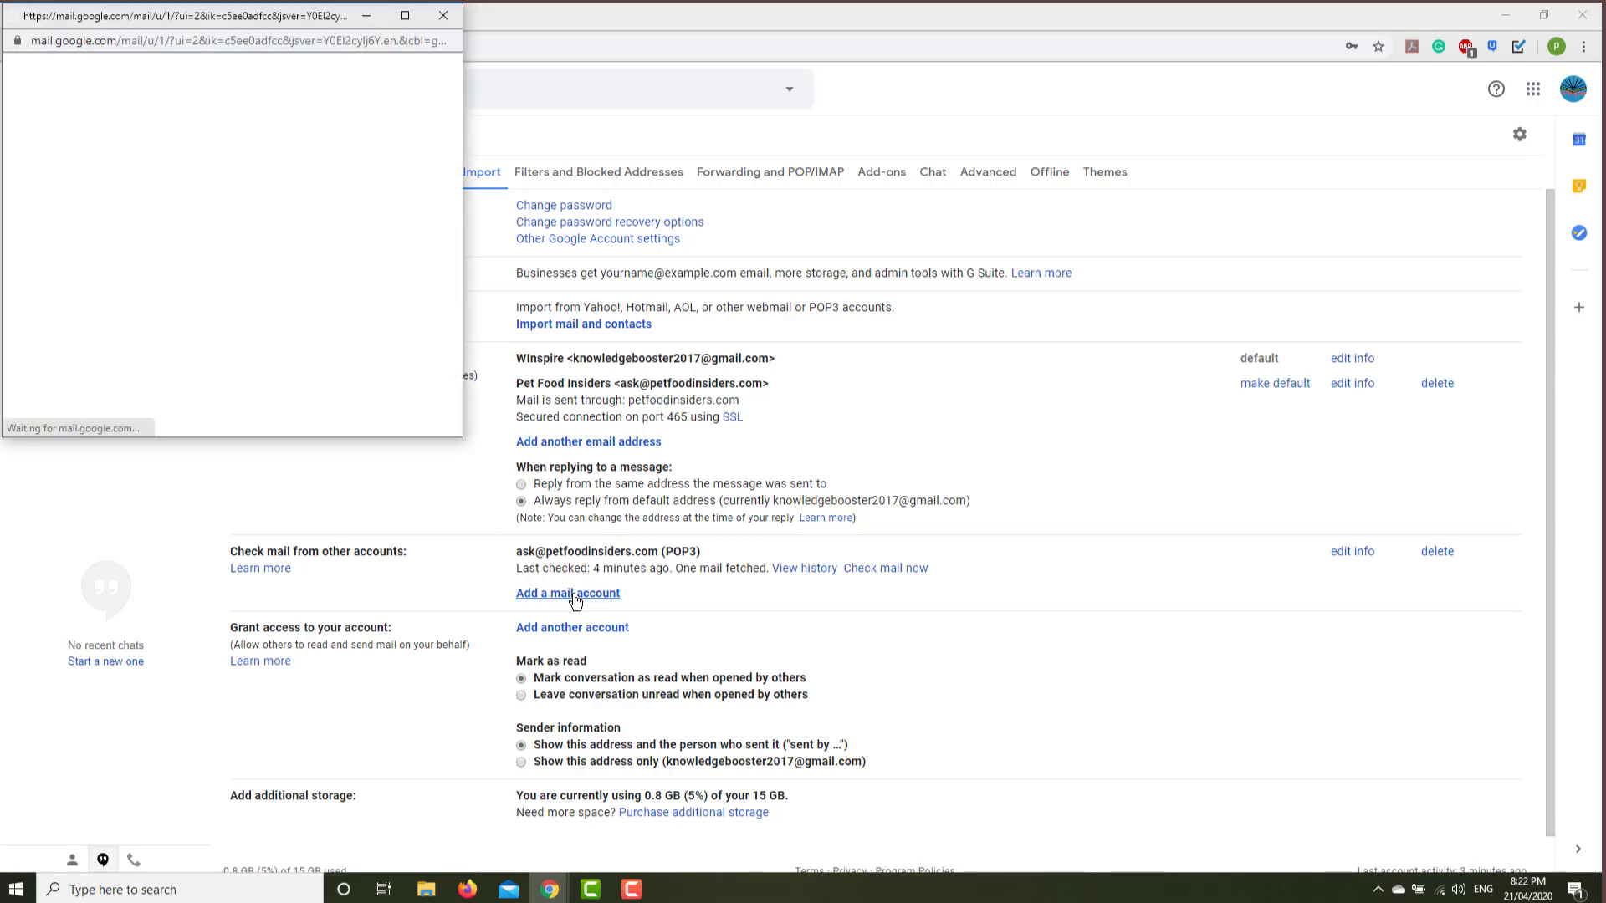
left_click_drag(293, 15, 795, 214)
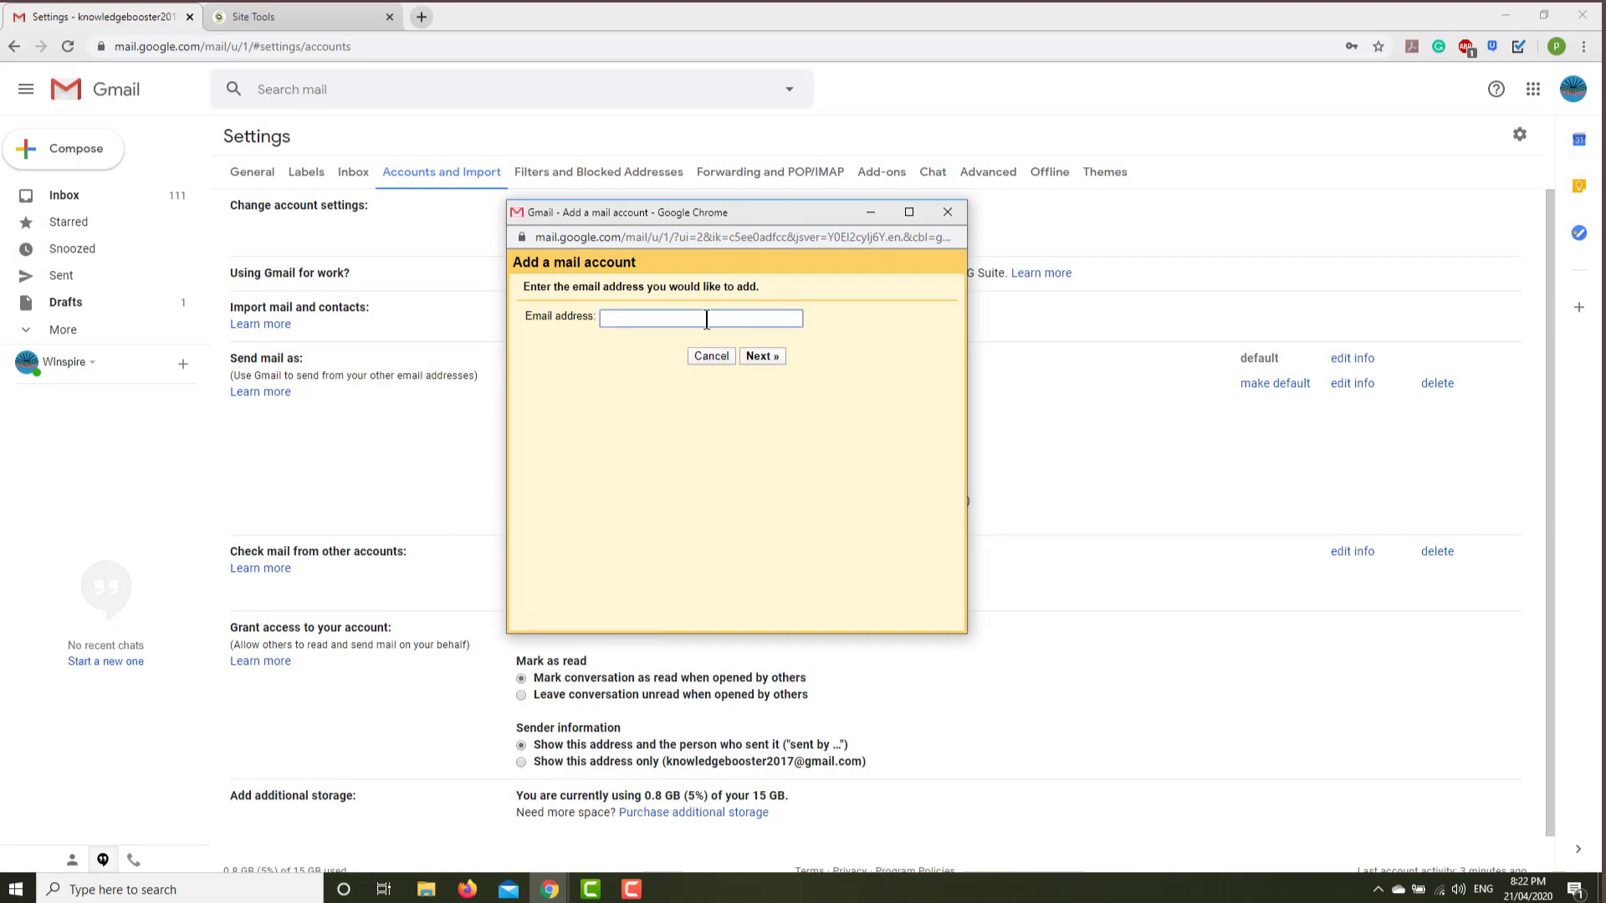
left_click(764, 355)
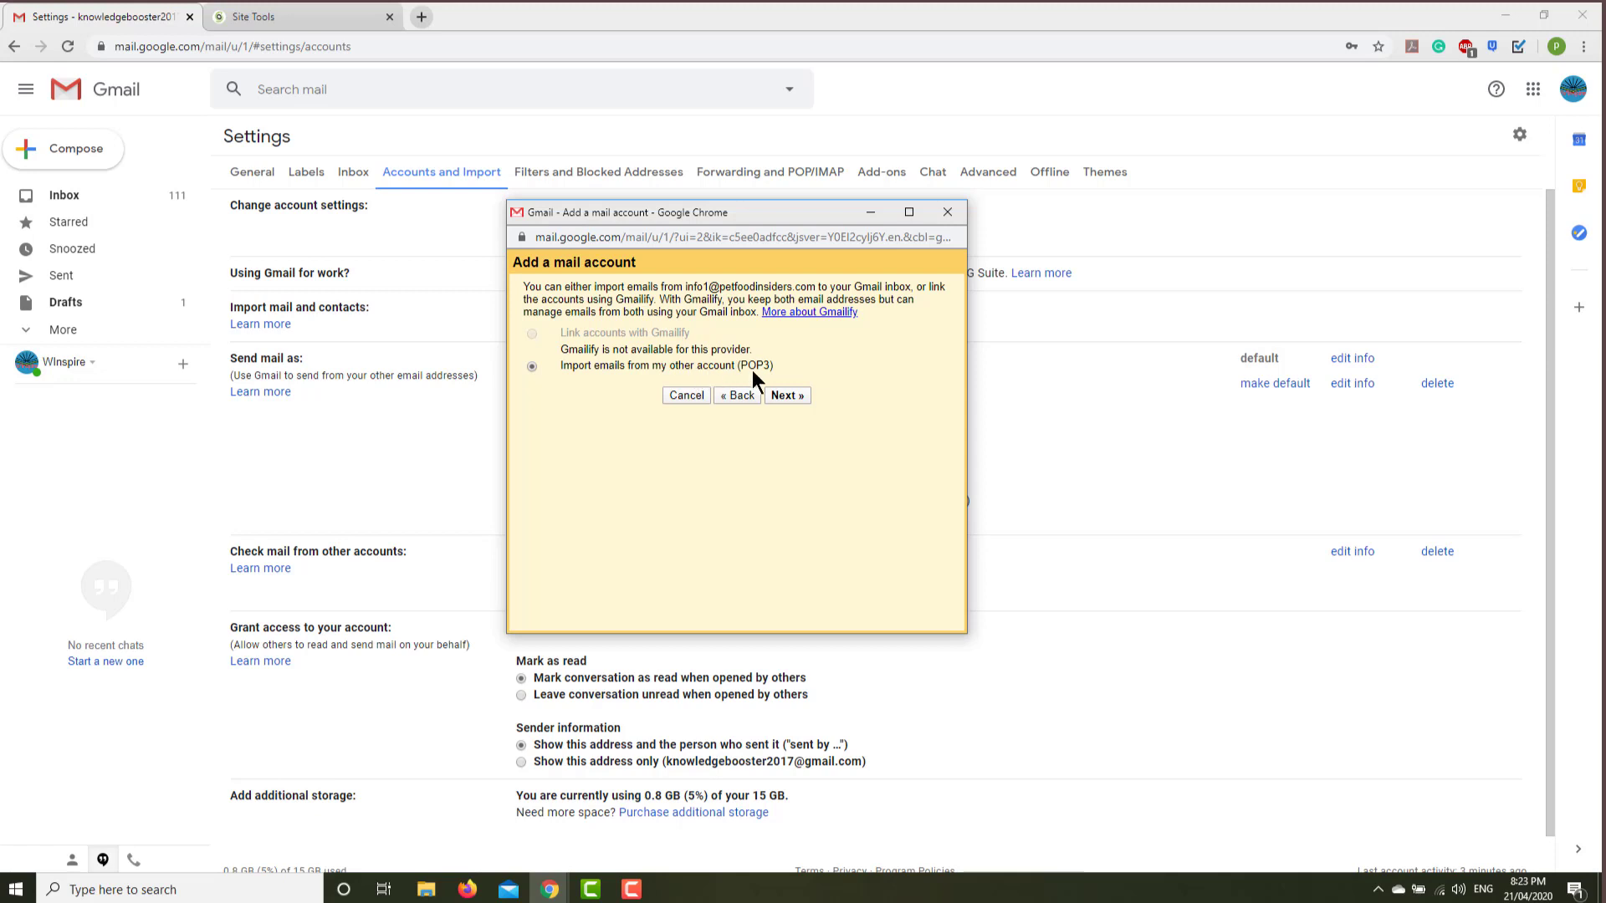
left_click(779, 395)
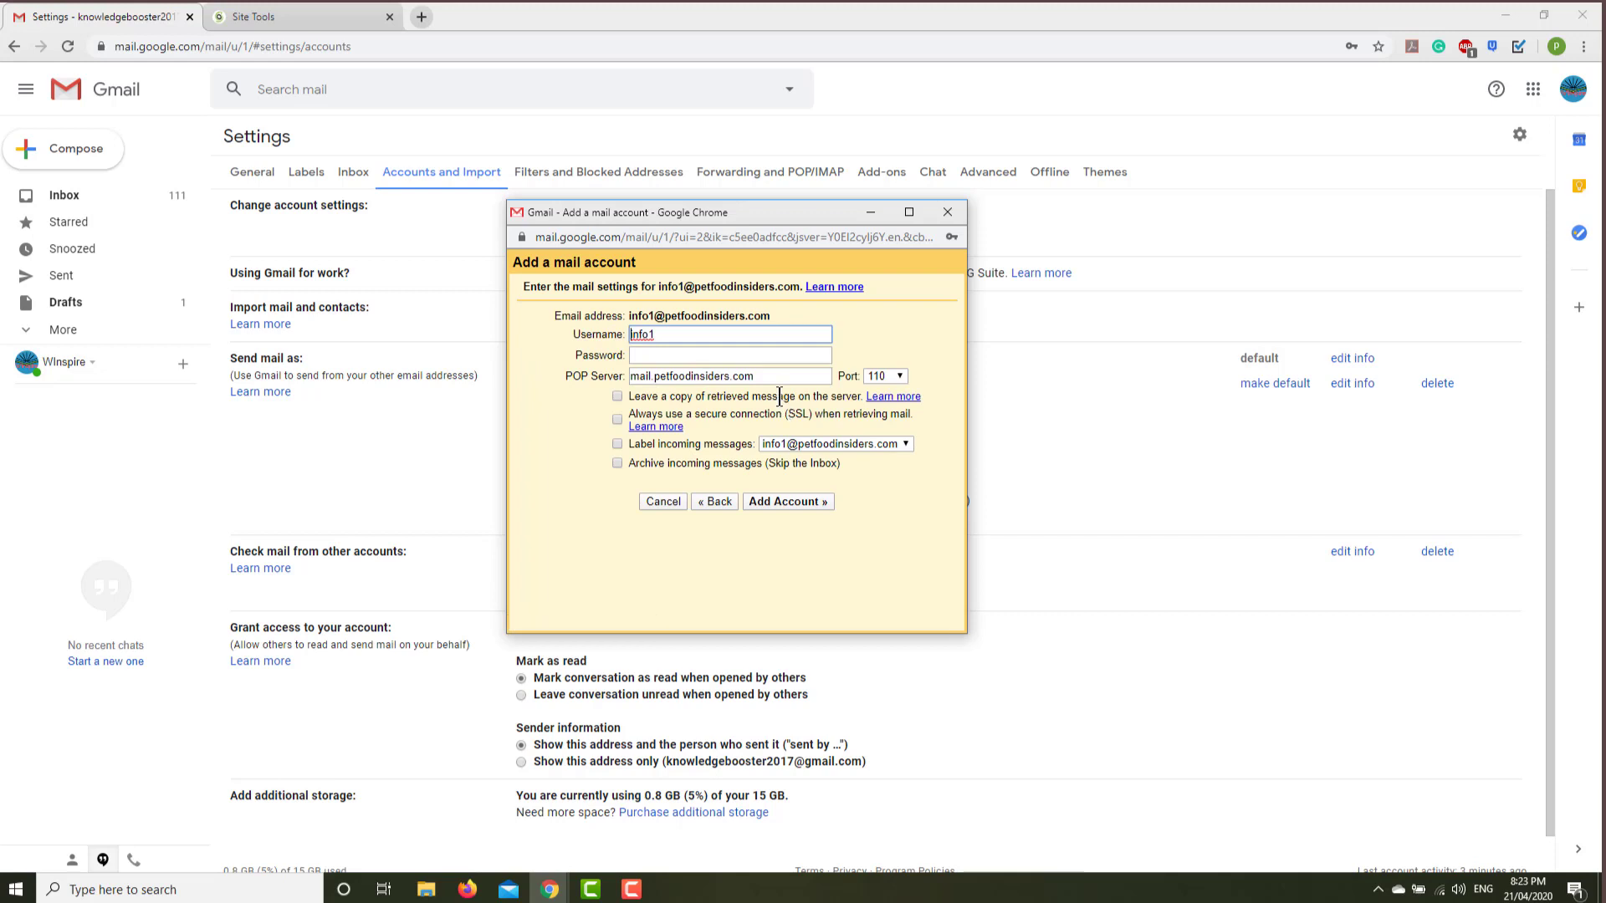
Add the POP3 account with the full address as username, its password, server petfoodinsiders.com, port 995 and SSL.
left_click(667, 333)
left_click(689, 354)
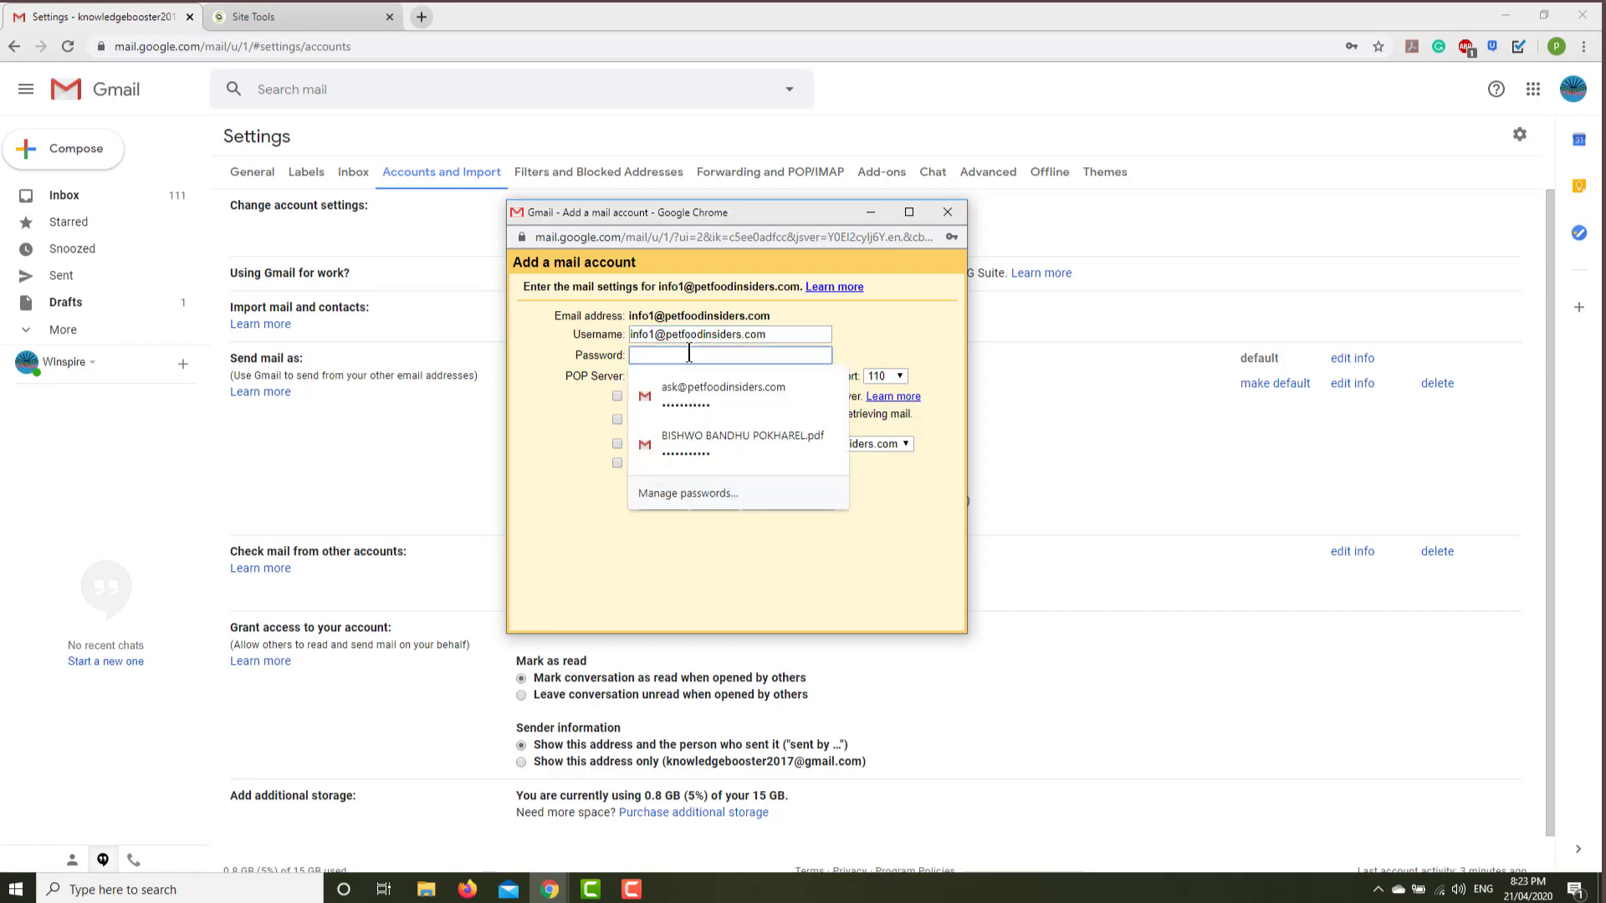
type("*********")
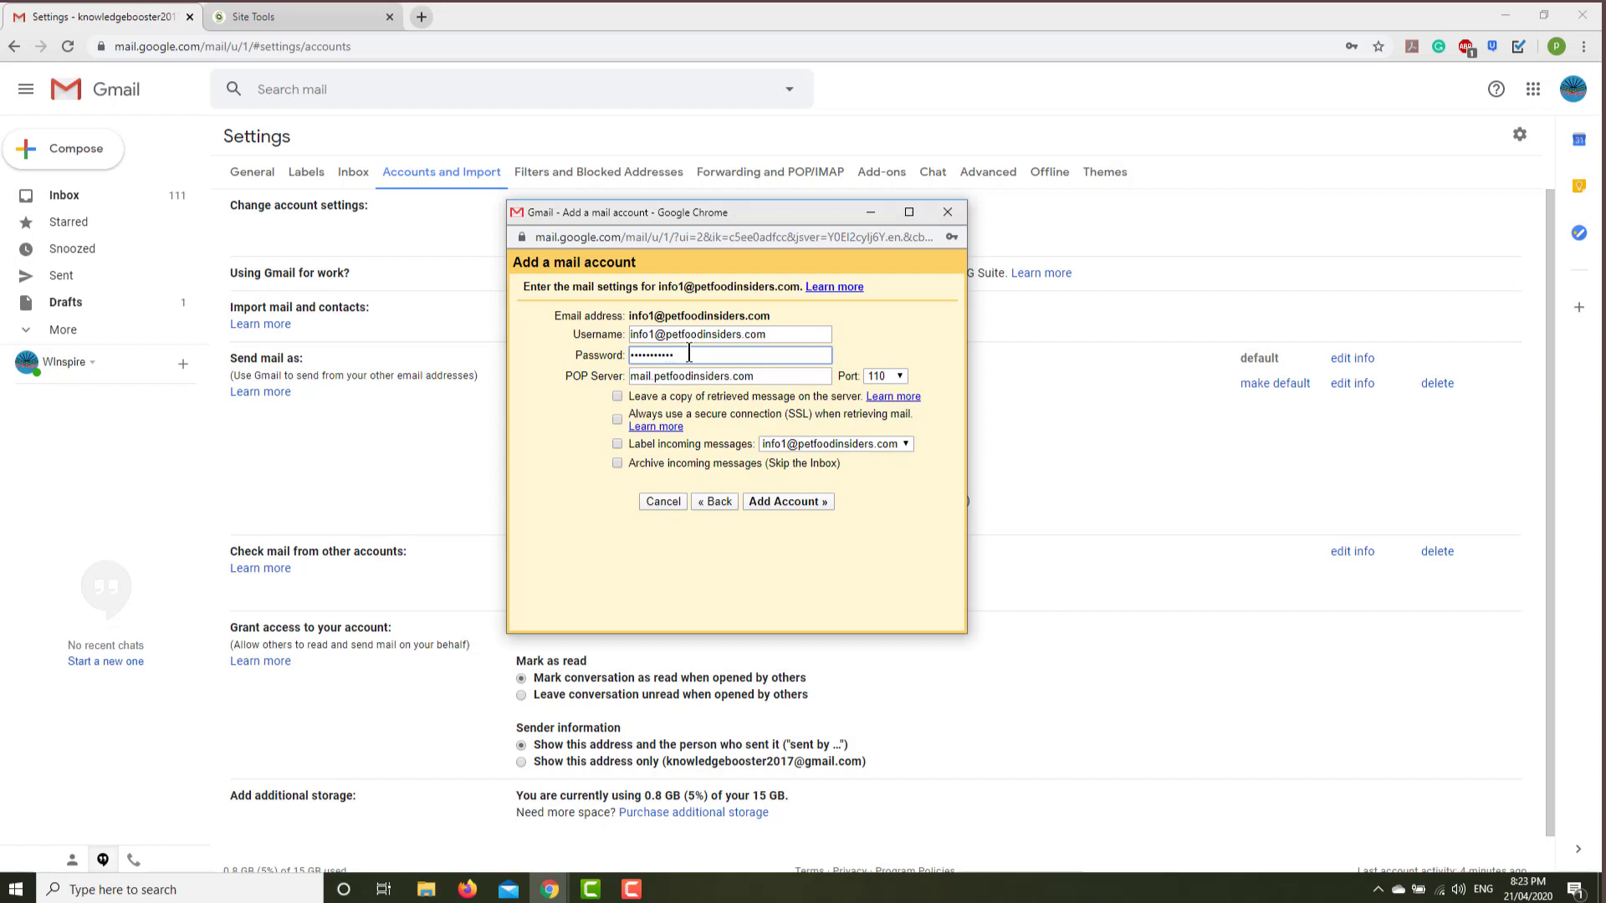
left_click(655, 375)
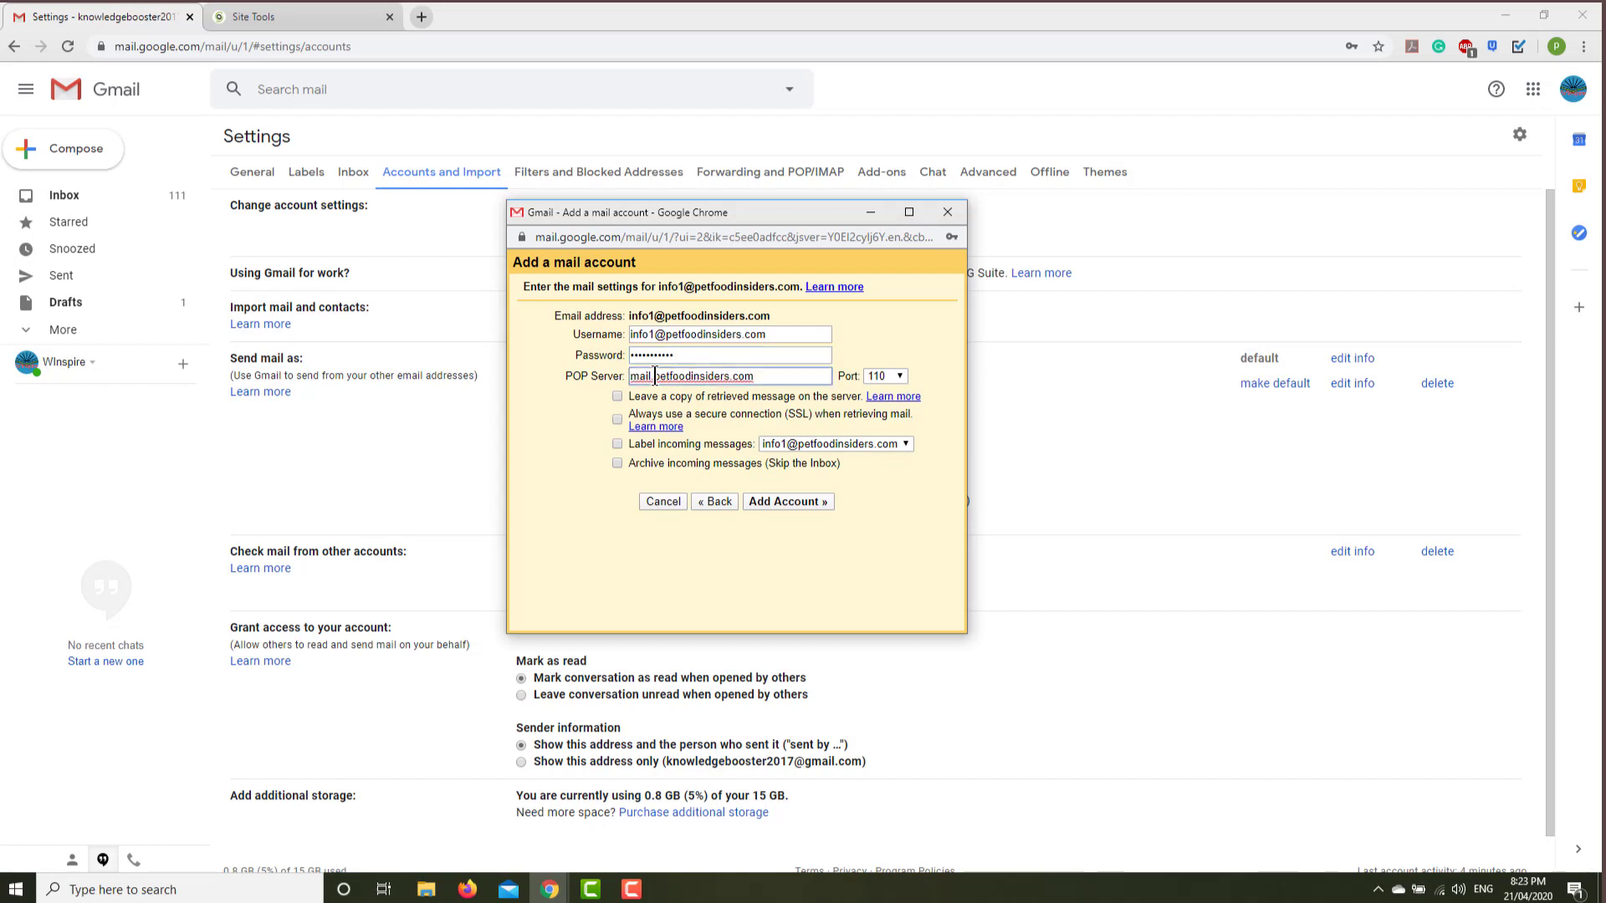
key("BackSpace")
key("BackSpace")
key("BackSpace")
key("BackSpace")
key("BackSpace")
left_click(892, 378)
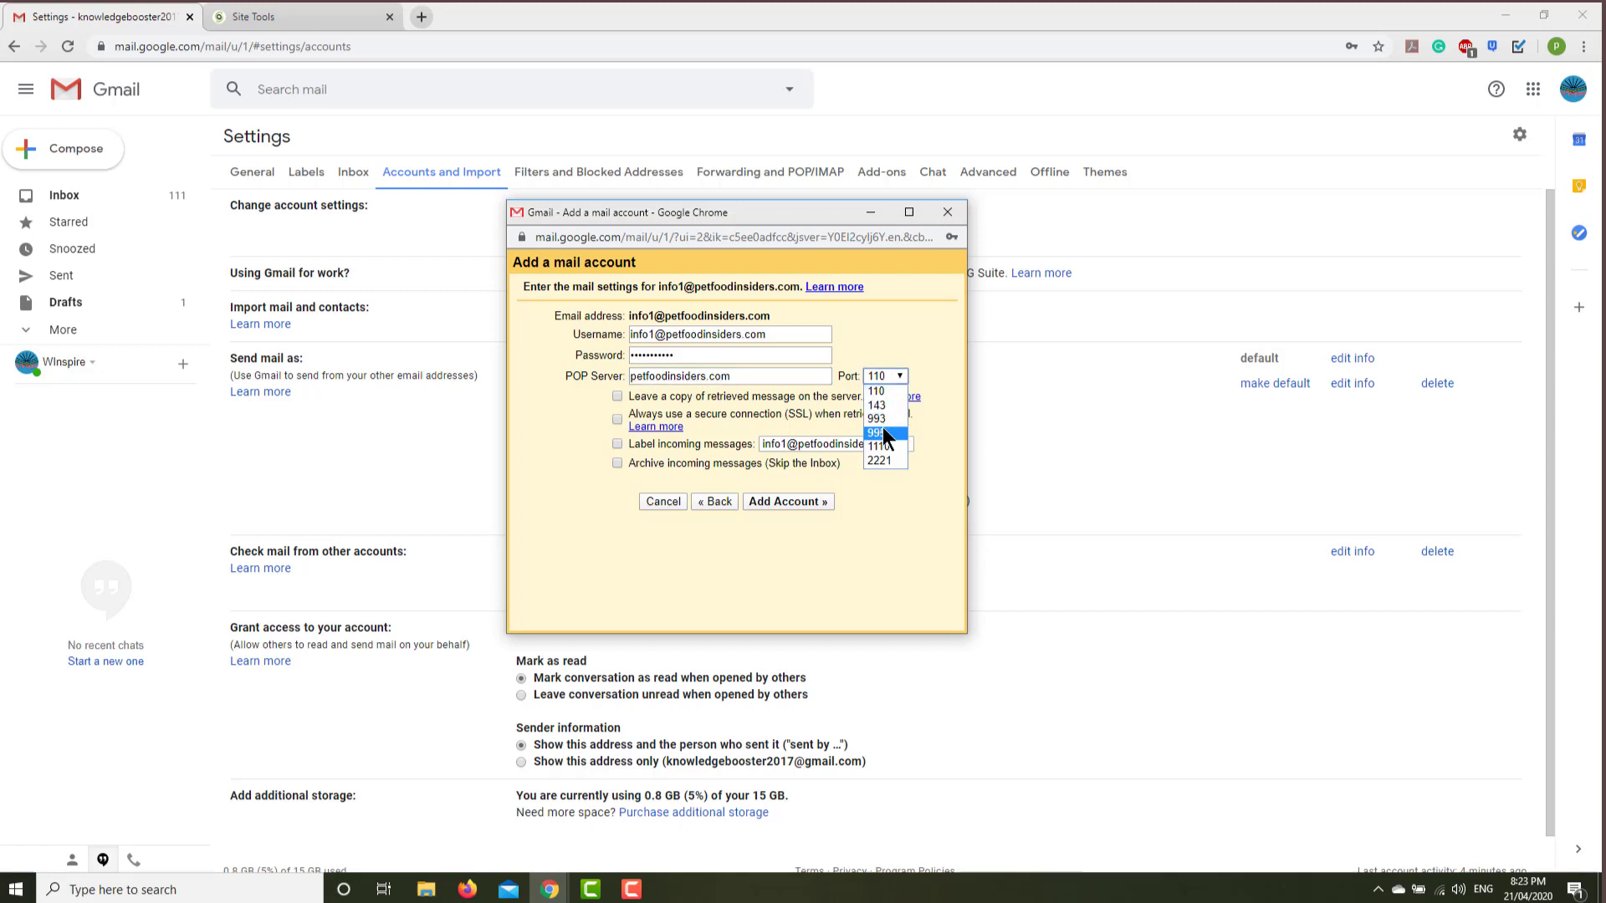
left_click(616, 418)
left_click(775, 502)
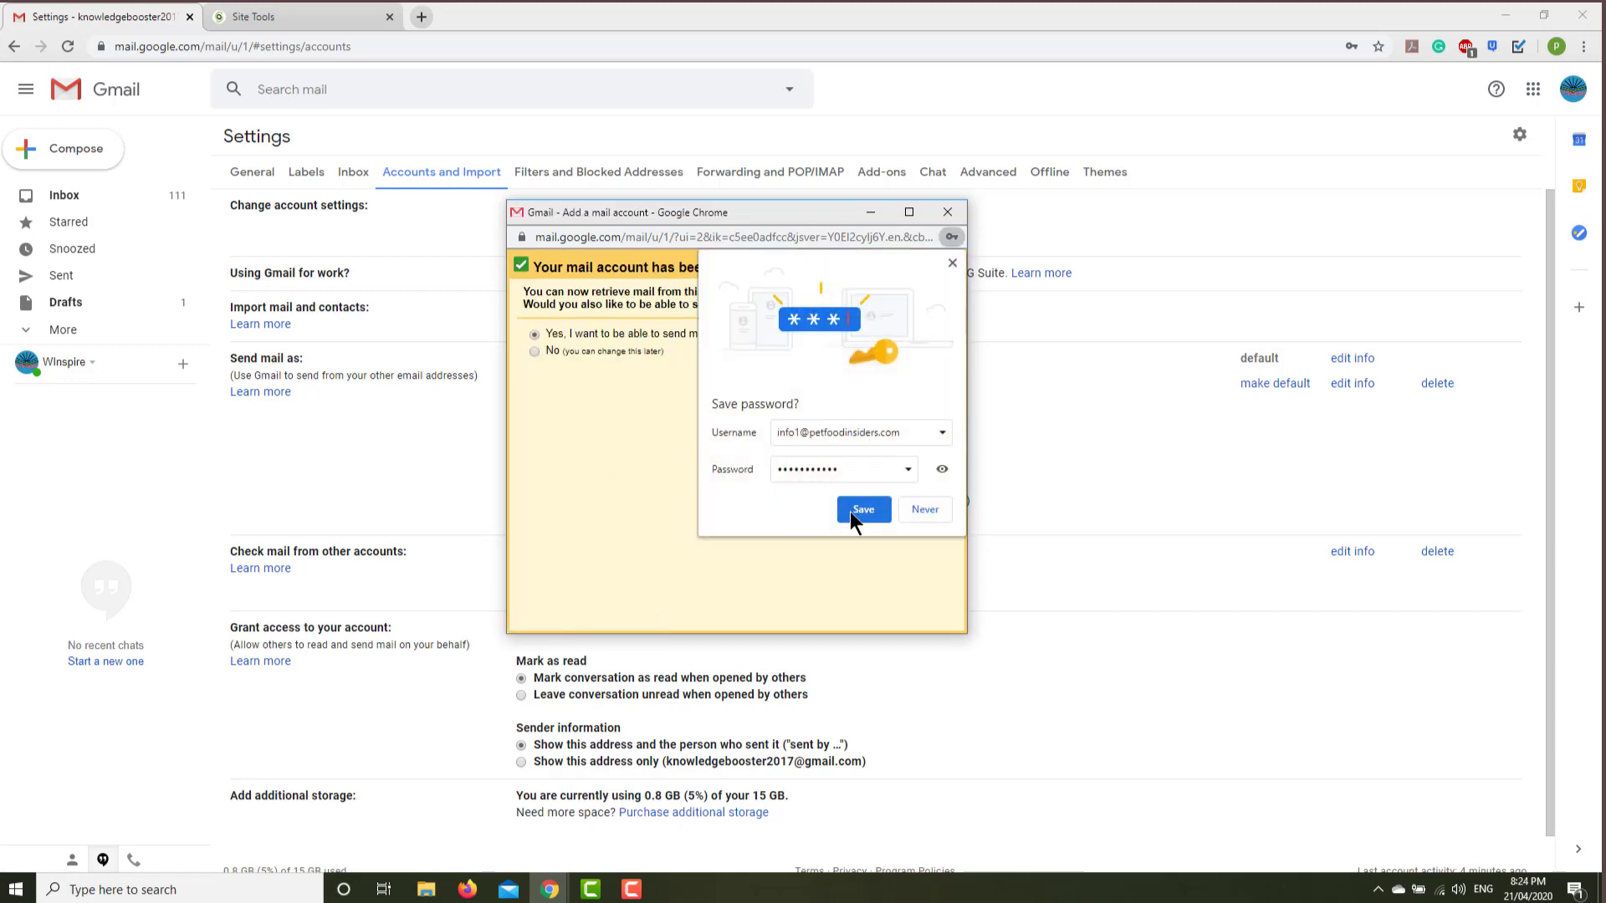
Save the mailbox password in Chrome.
left_click(861, 508)
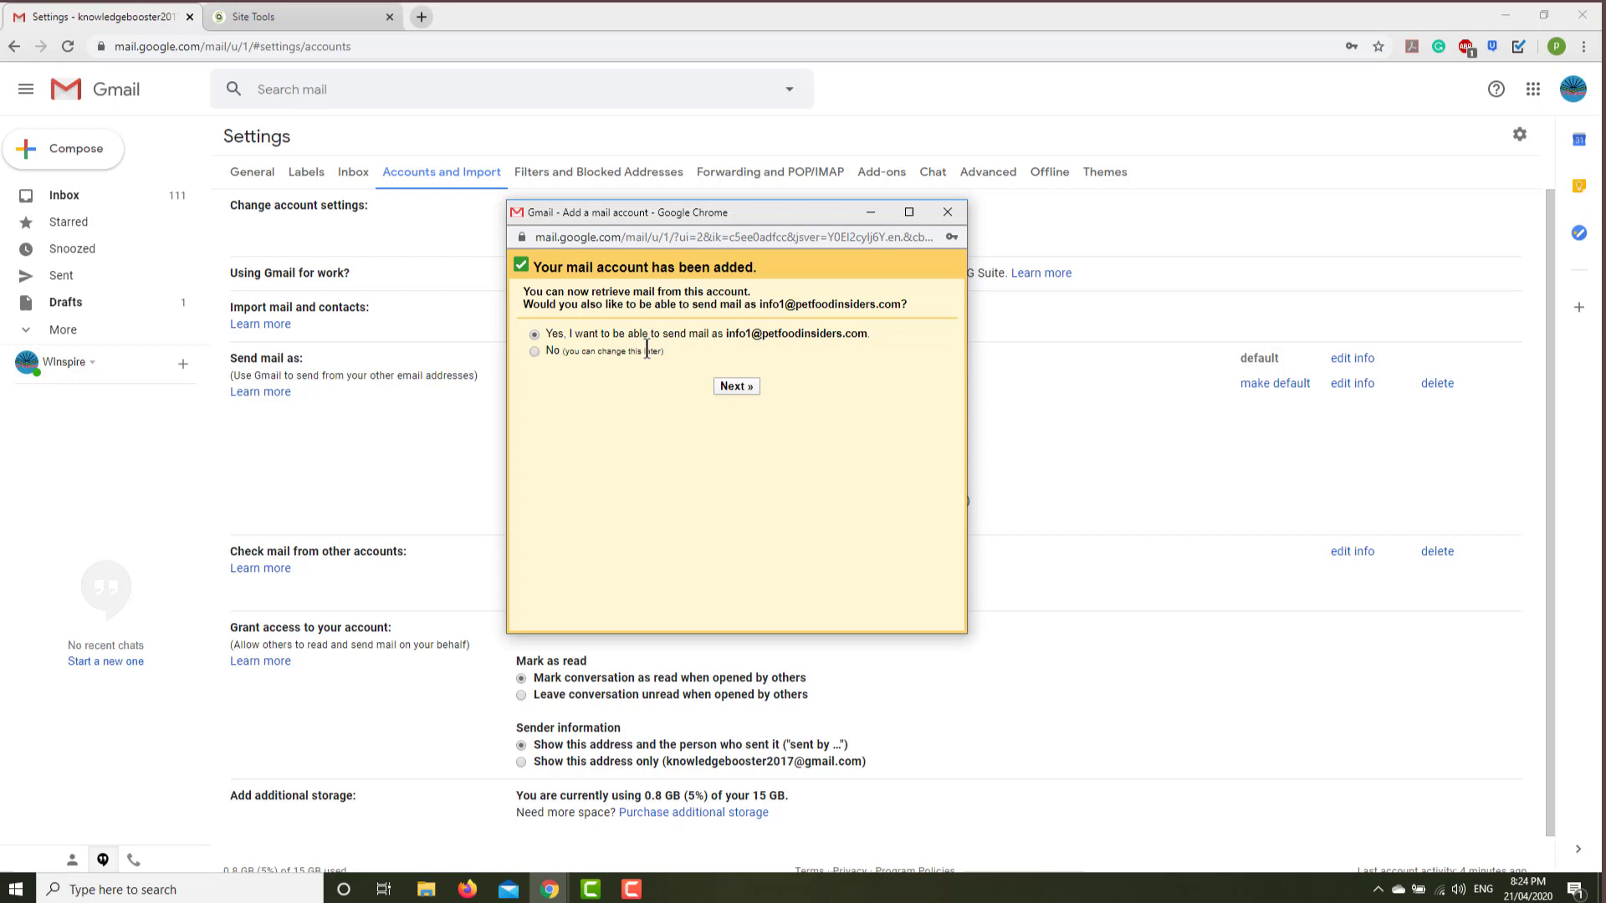
Set the send-as sender name to ABC, kept as an alias, and advance to SMTP settings.
left_click(734, 386)
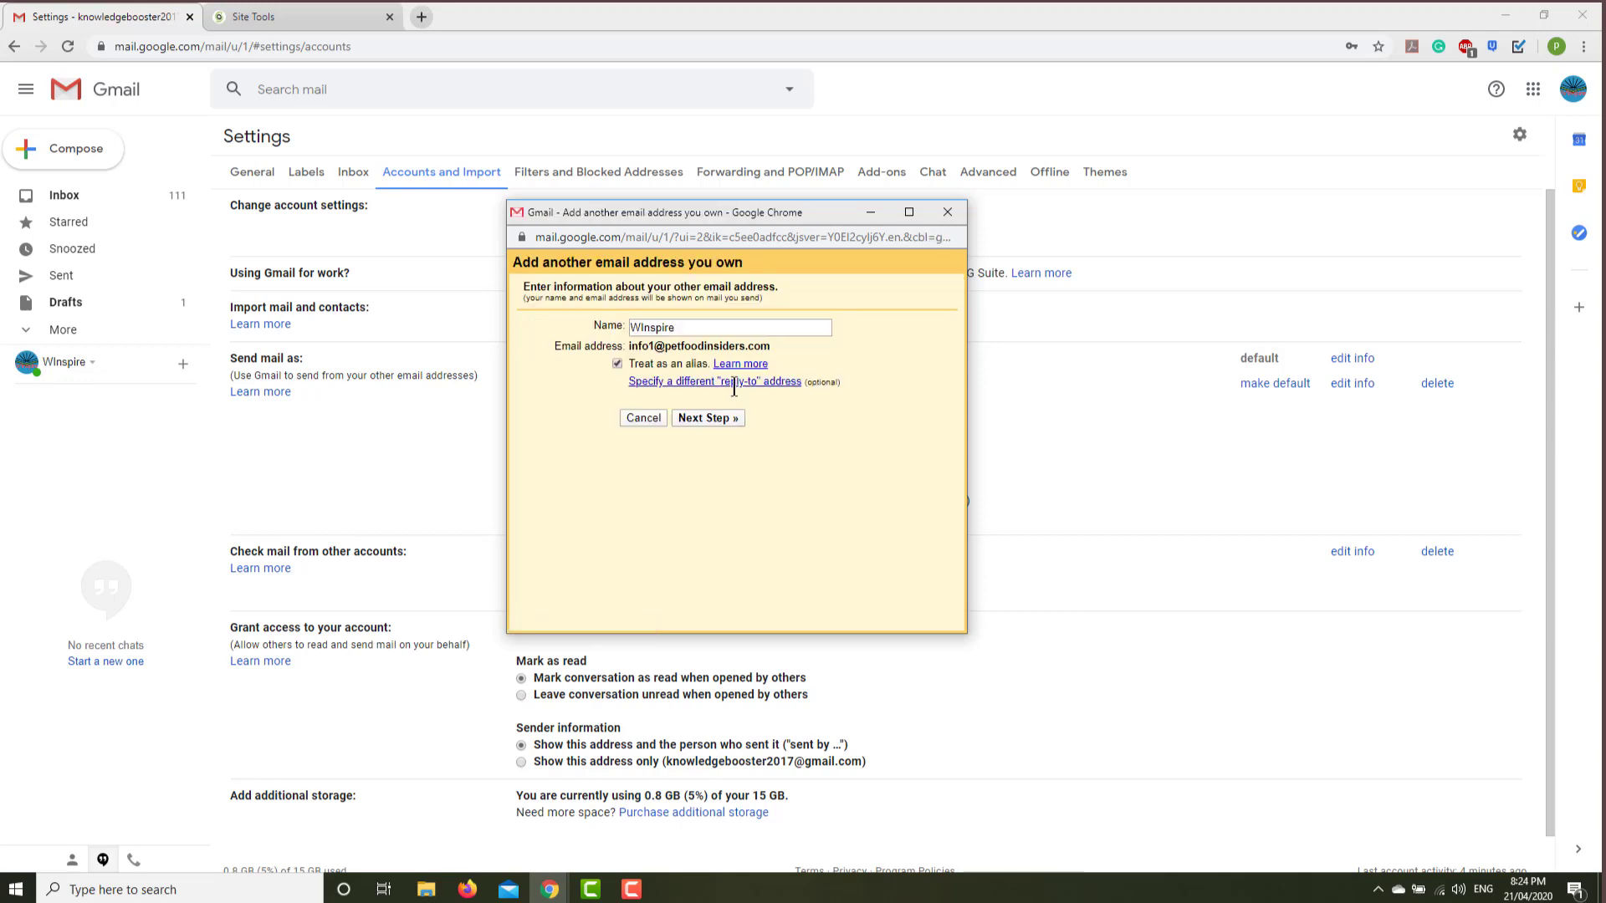
left_click_drag(695, 327, 622, 326)
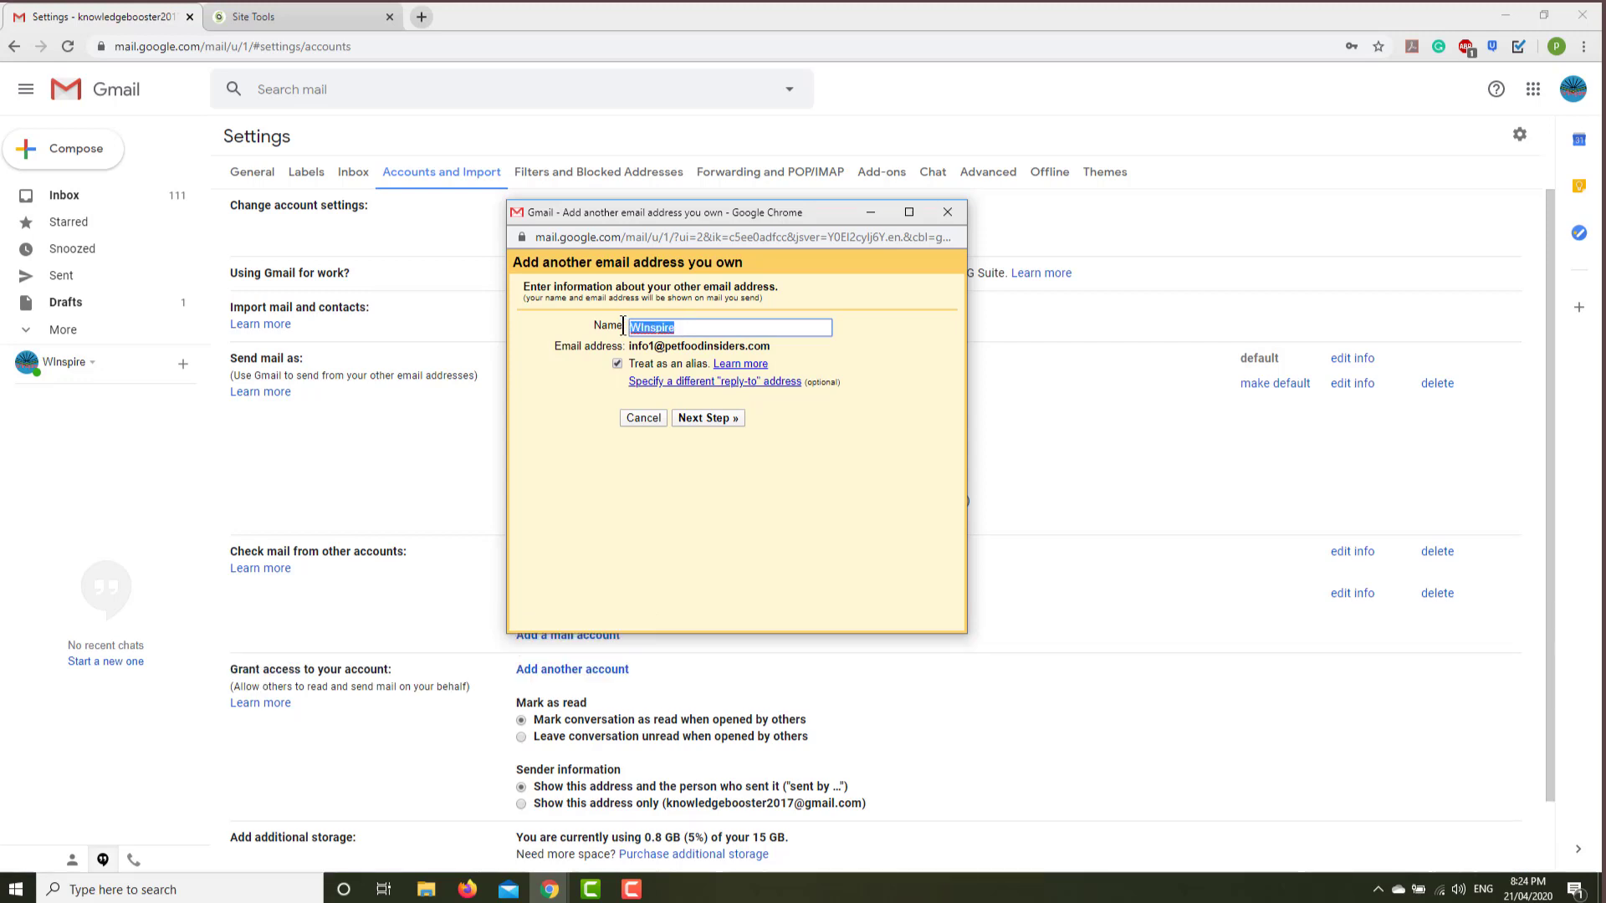
type("ABC")
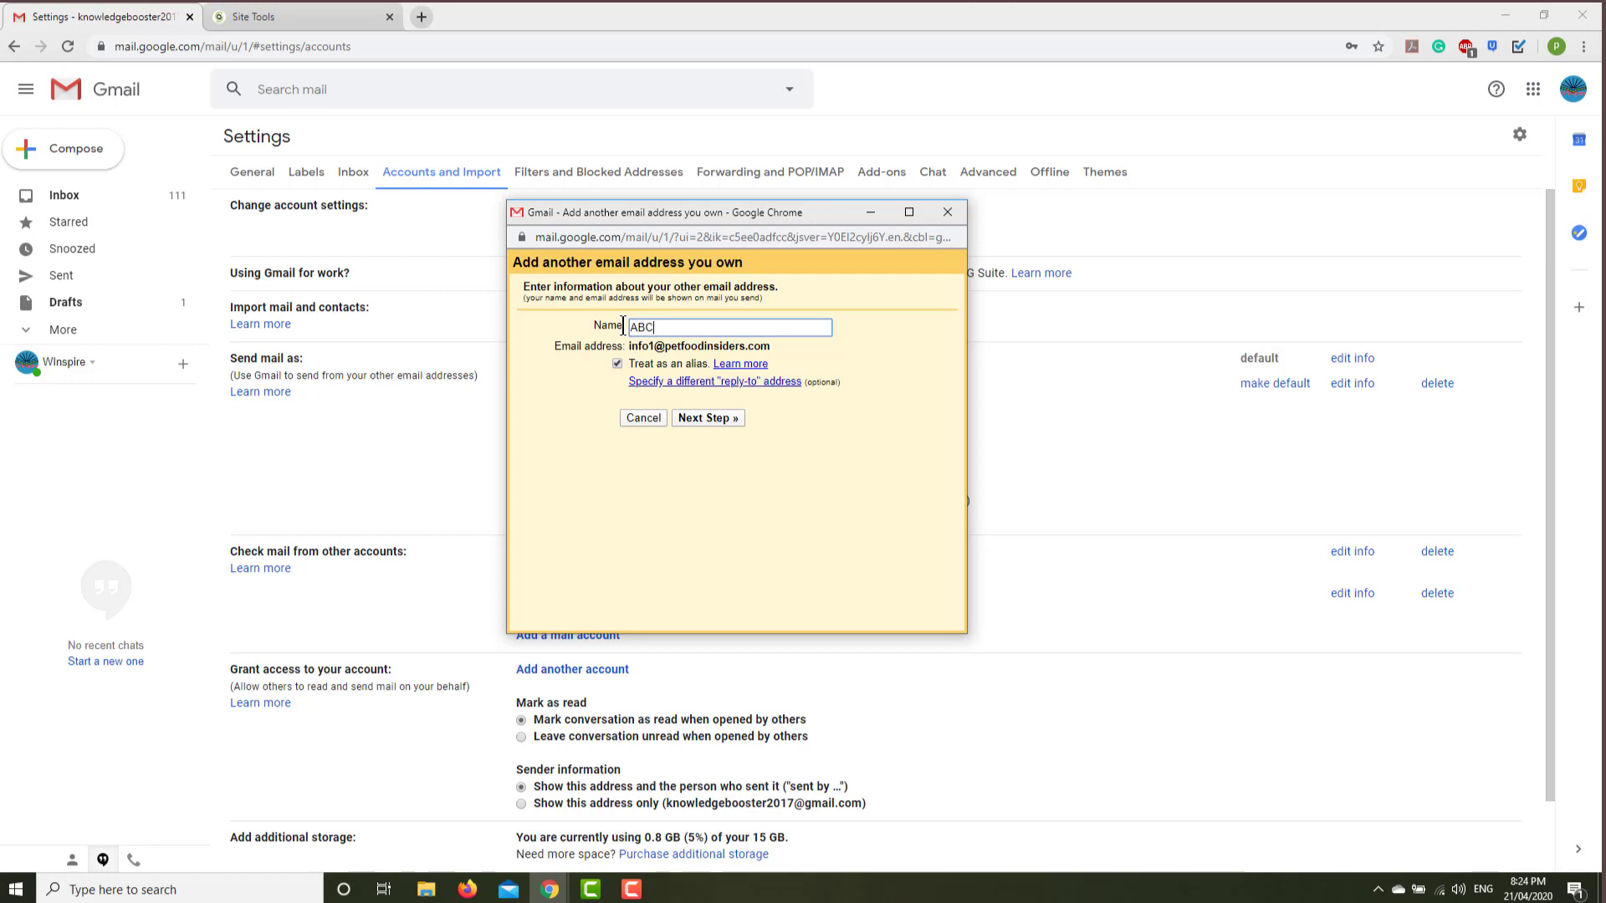
key("Return")
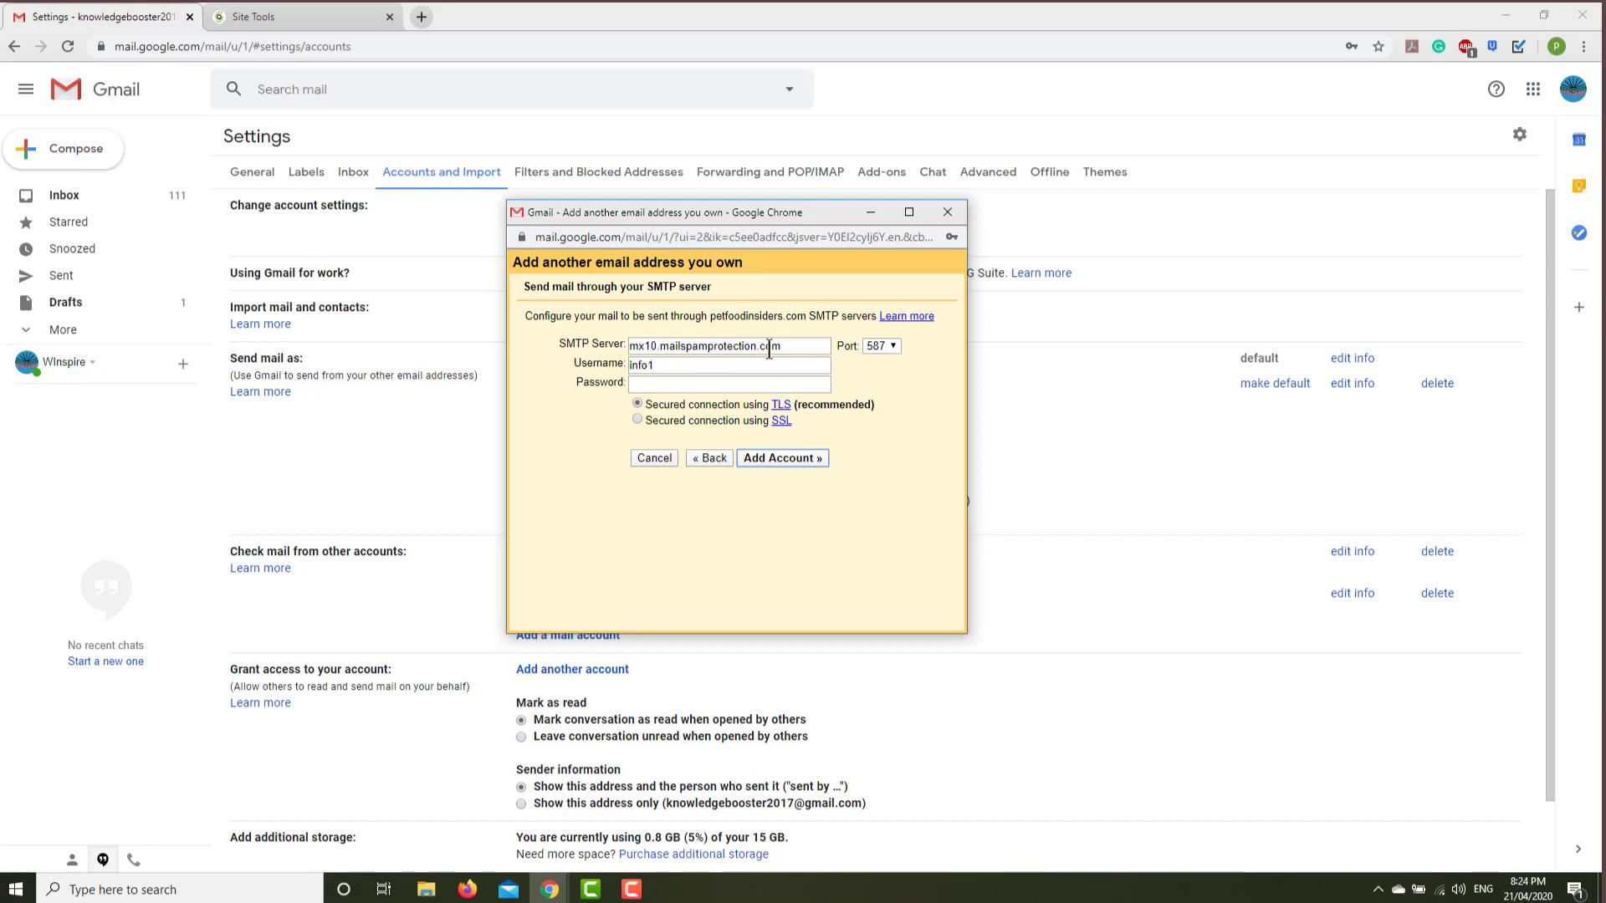
Set SMTP server petfoodinsiders.com, the full address as username, its password and port 465 SSL, then submit.
left_click_drag(793, 345, 633, 345)
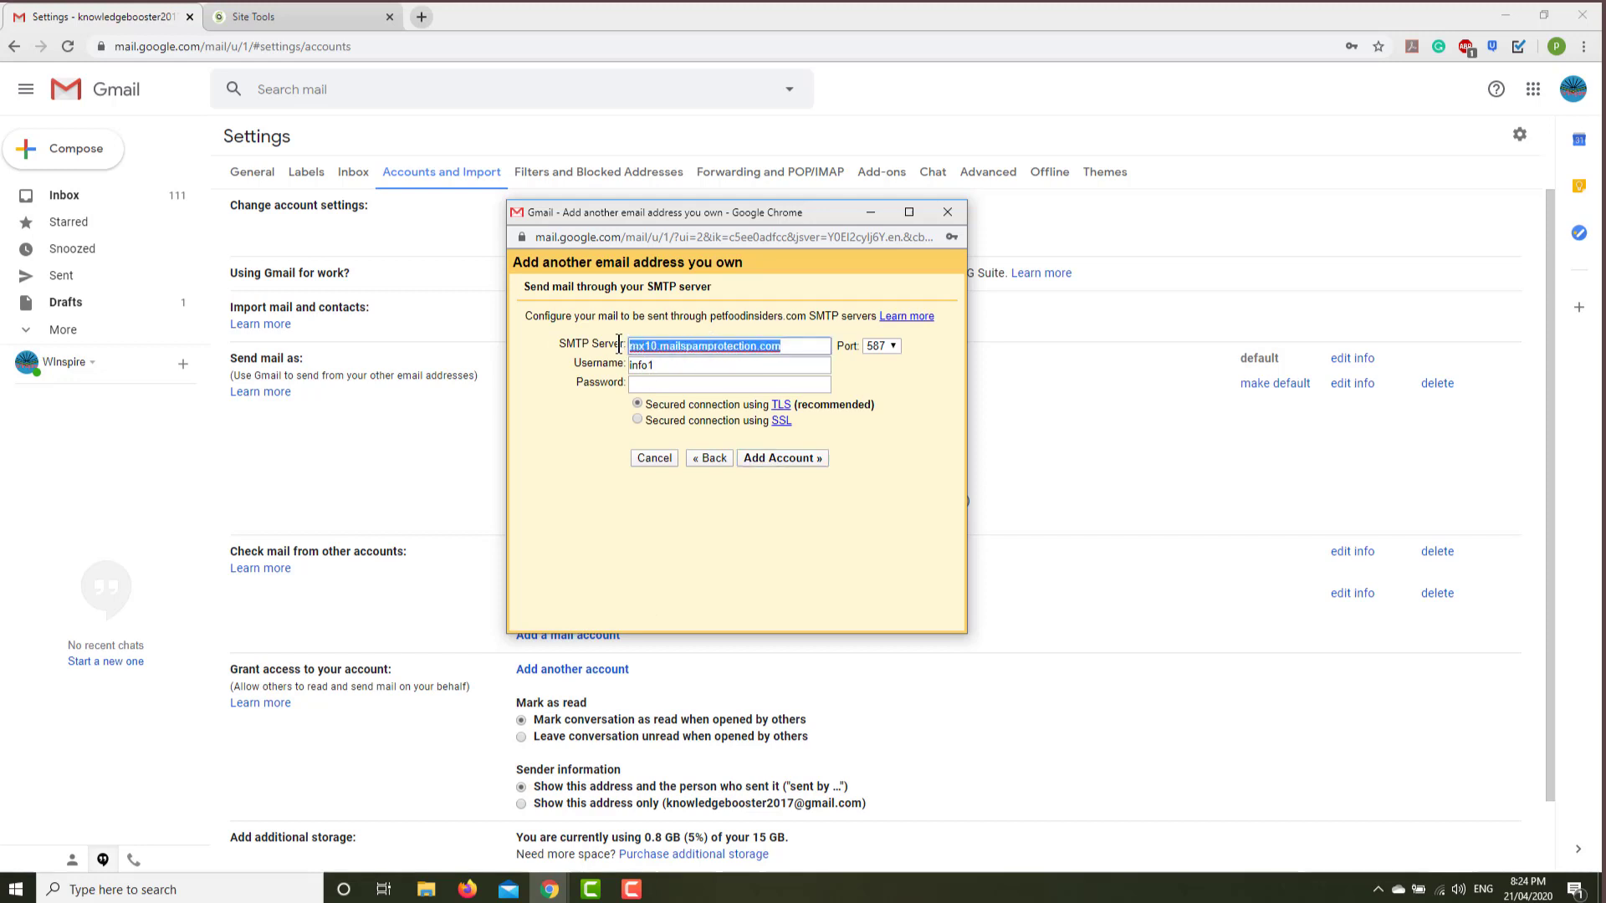
type("petfoo")
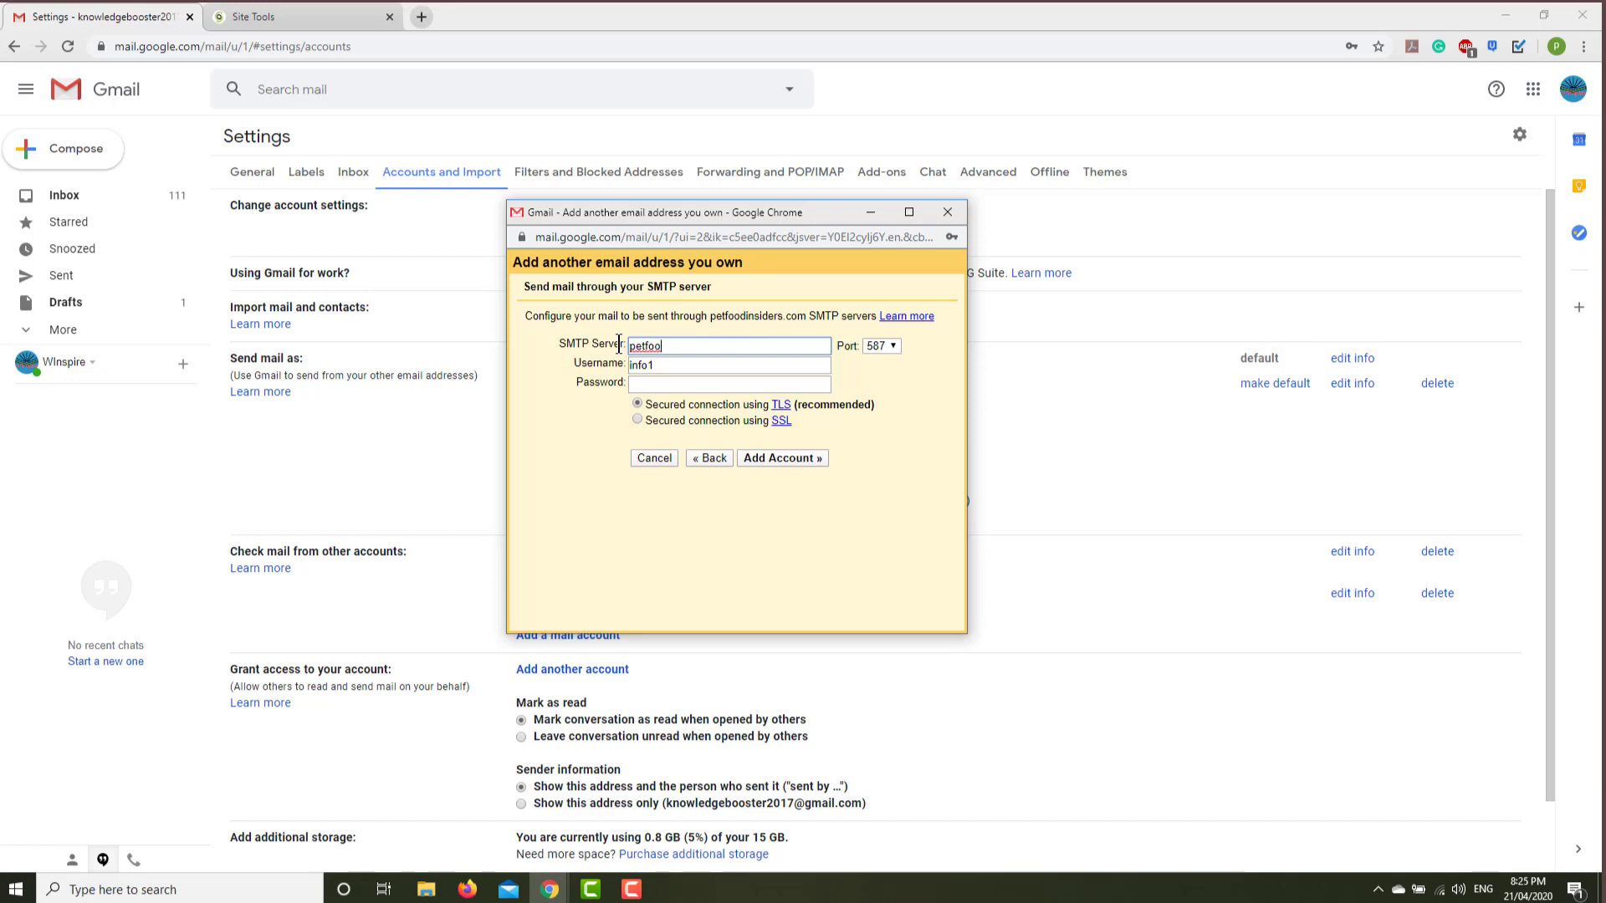
type("dinsiders.com")
left_click_drag(703, 366, 623, 368)
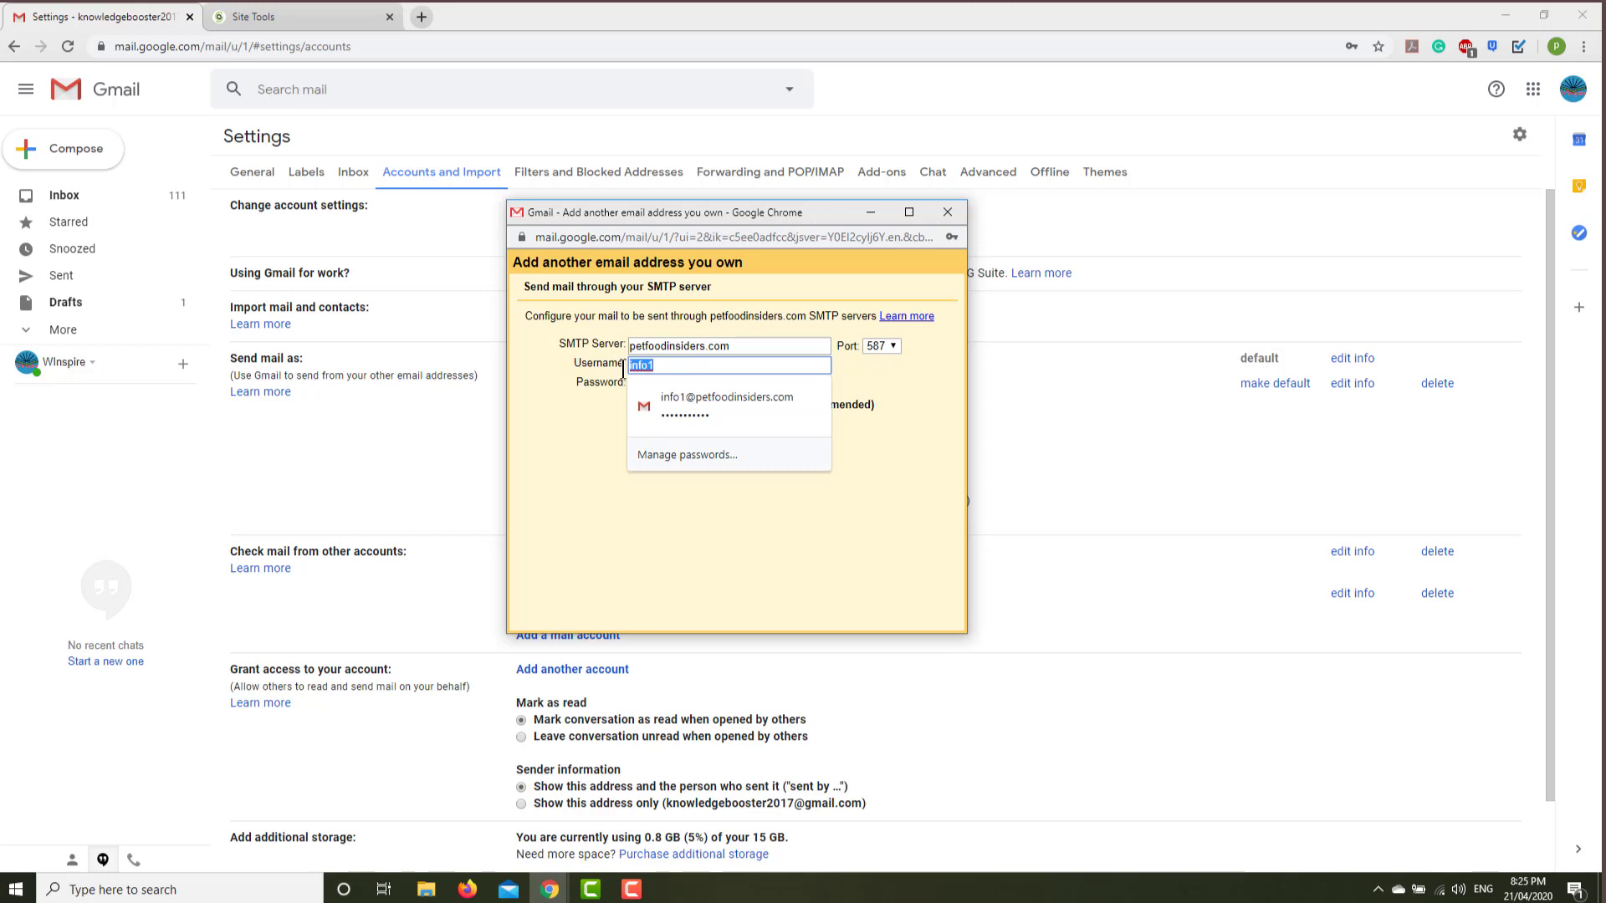
left_click(667, 365)
type("@petfoodins")
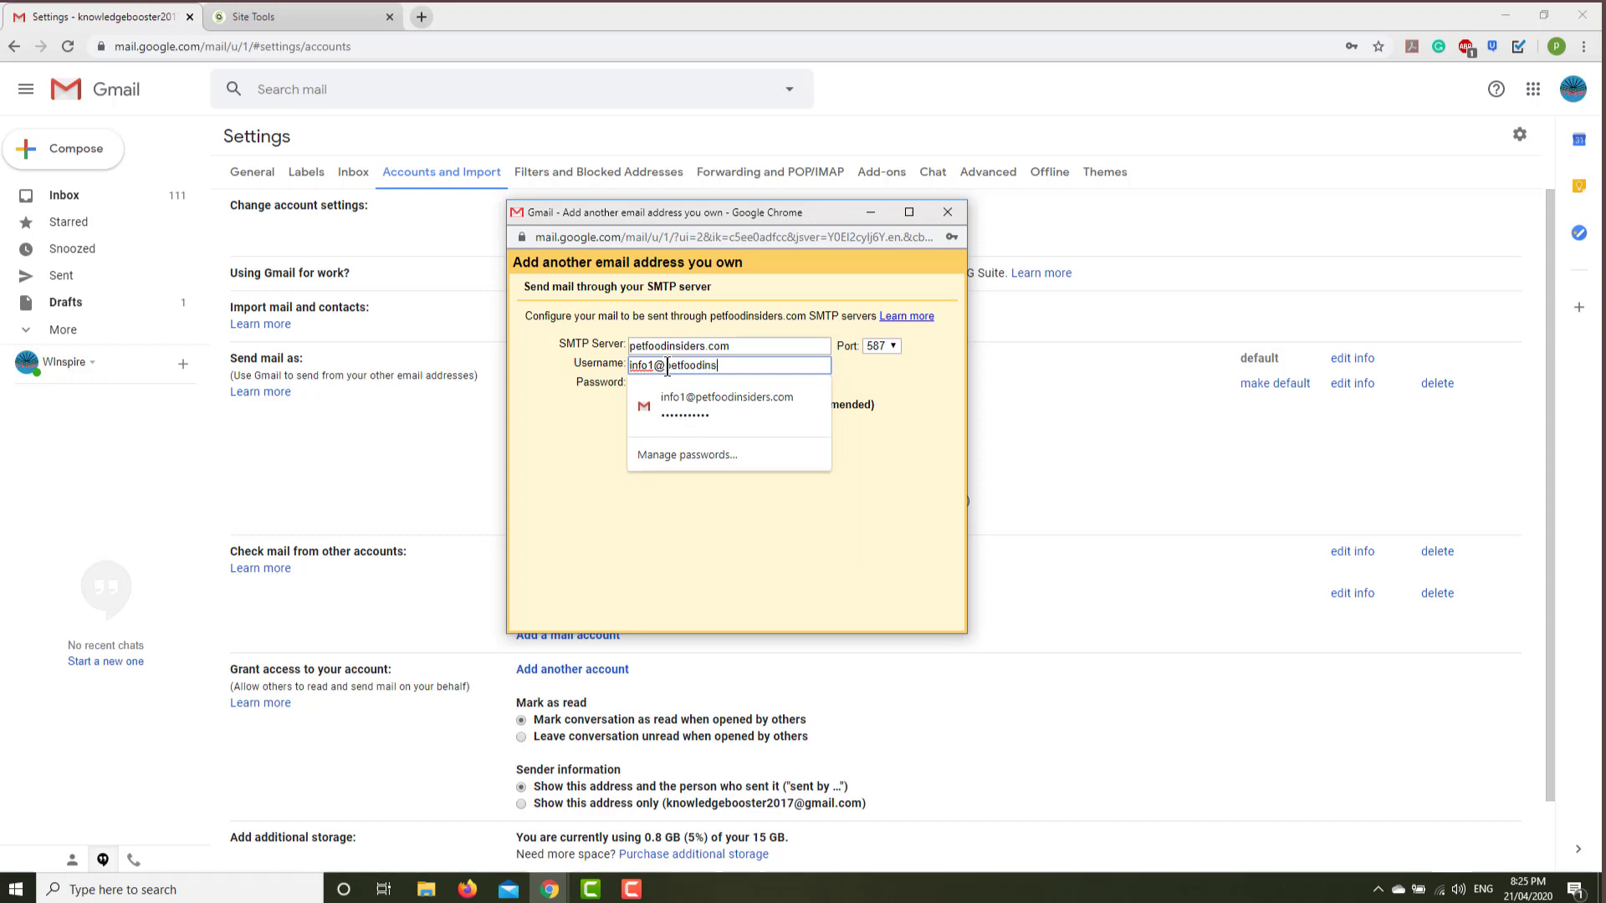
type("iders.com")
key("Tab")
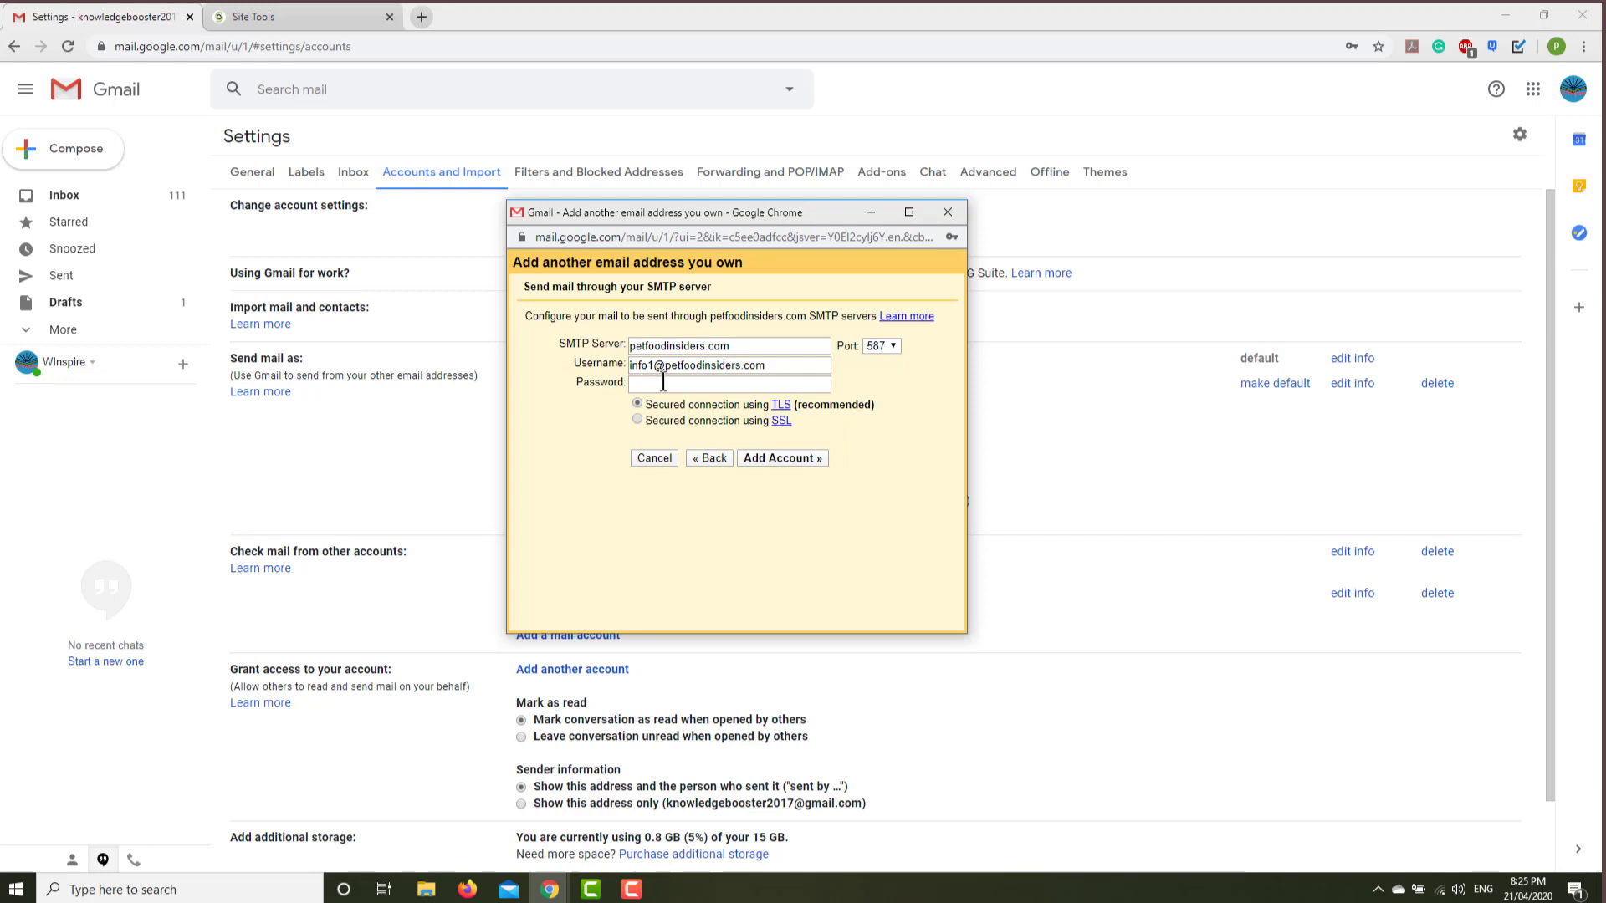
left_click(666, 382)
type("•••••••")
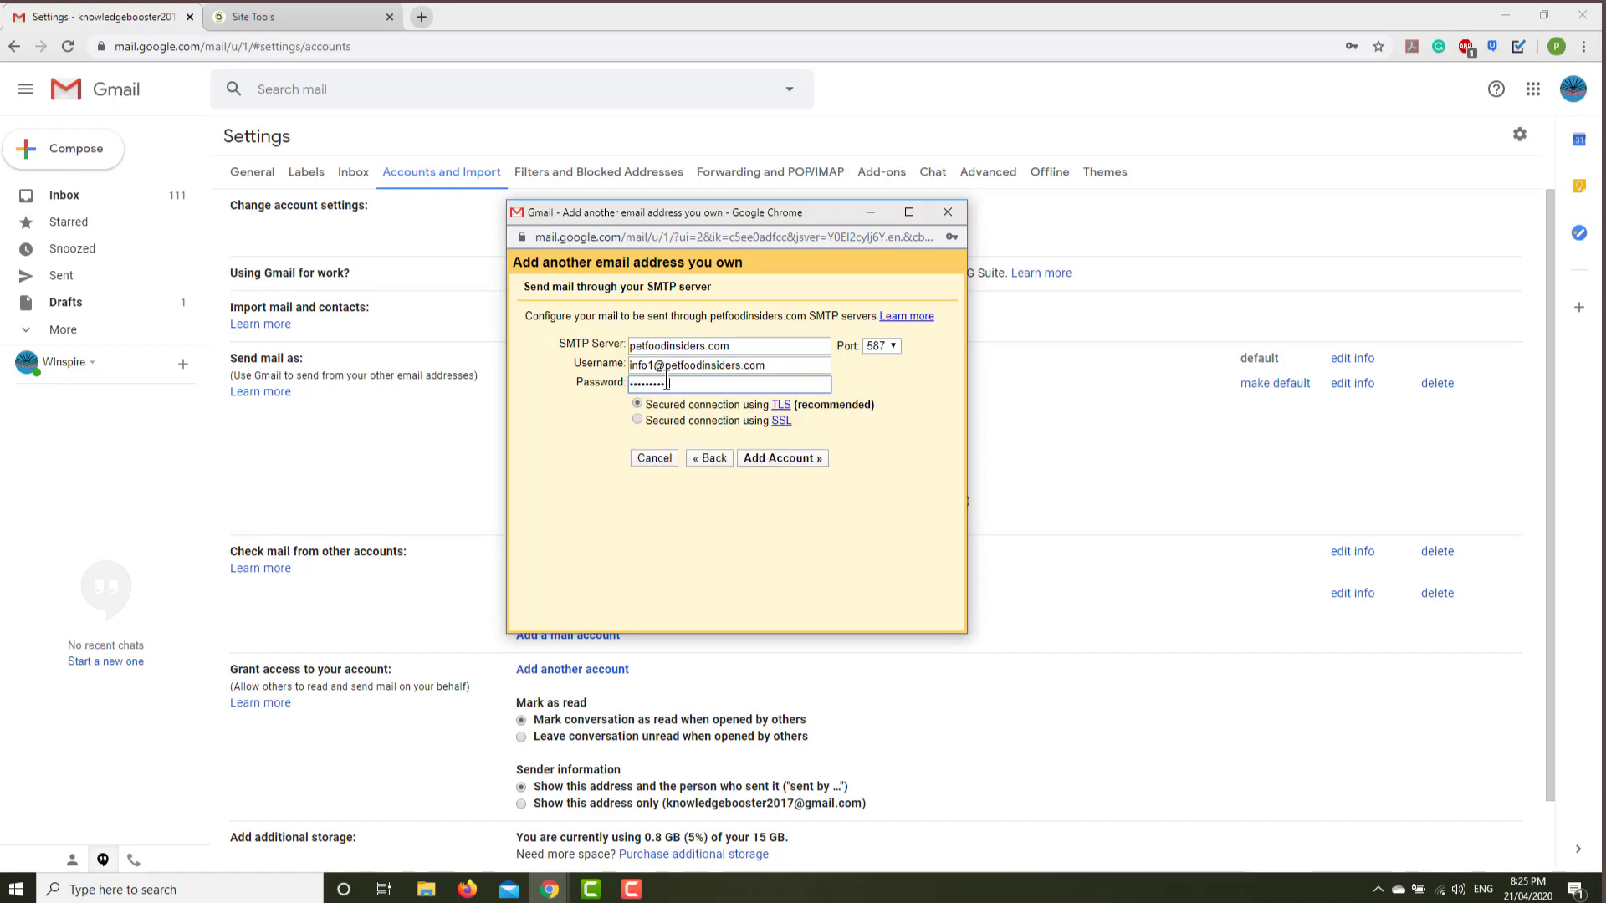
type("•")
left_click(889, 345)
left_click(888, 374)
left_click(813, 459)
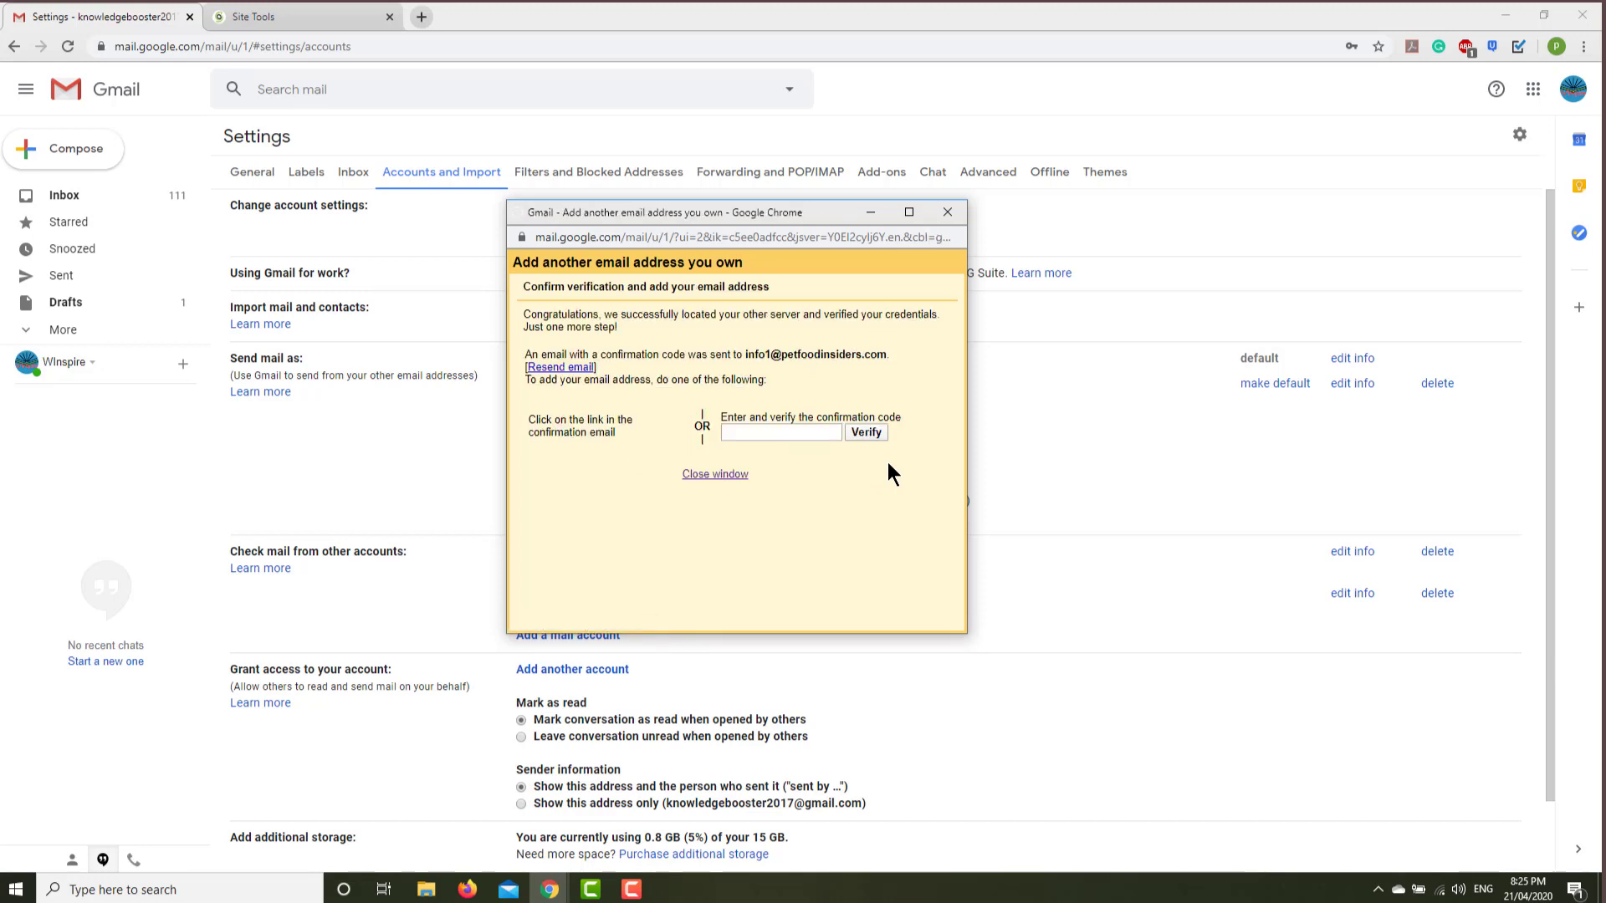
Refresh the inbox, open the Gmail Confirmation email and confirm sending as the new address via its link.
left_click(90, 196)
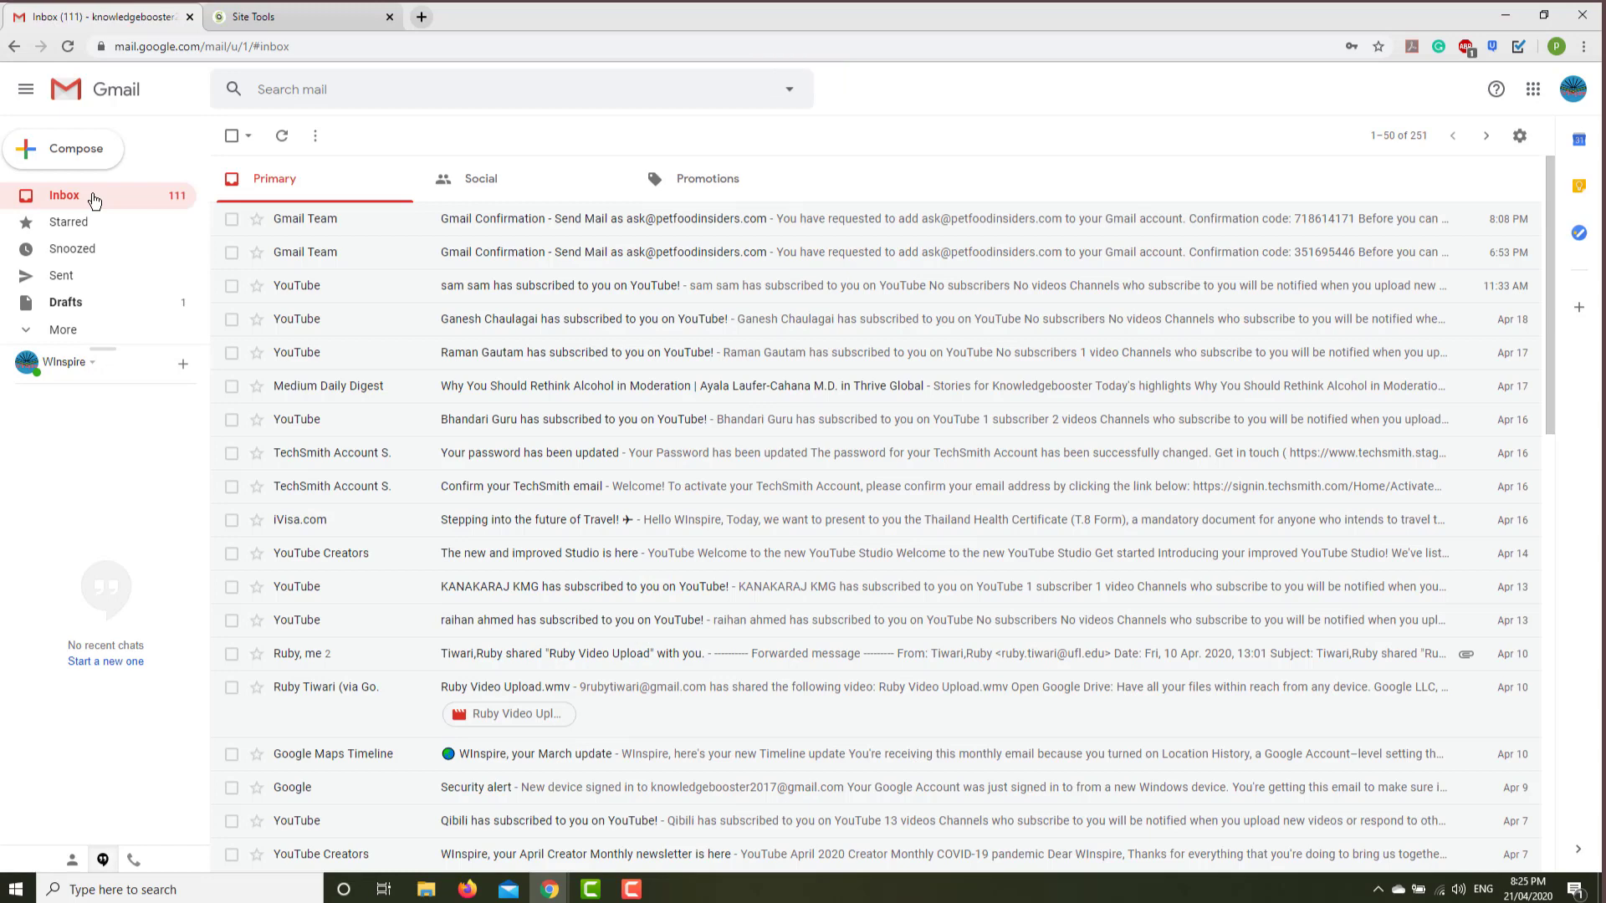
left_click(71, 47)
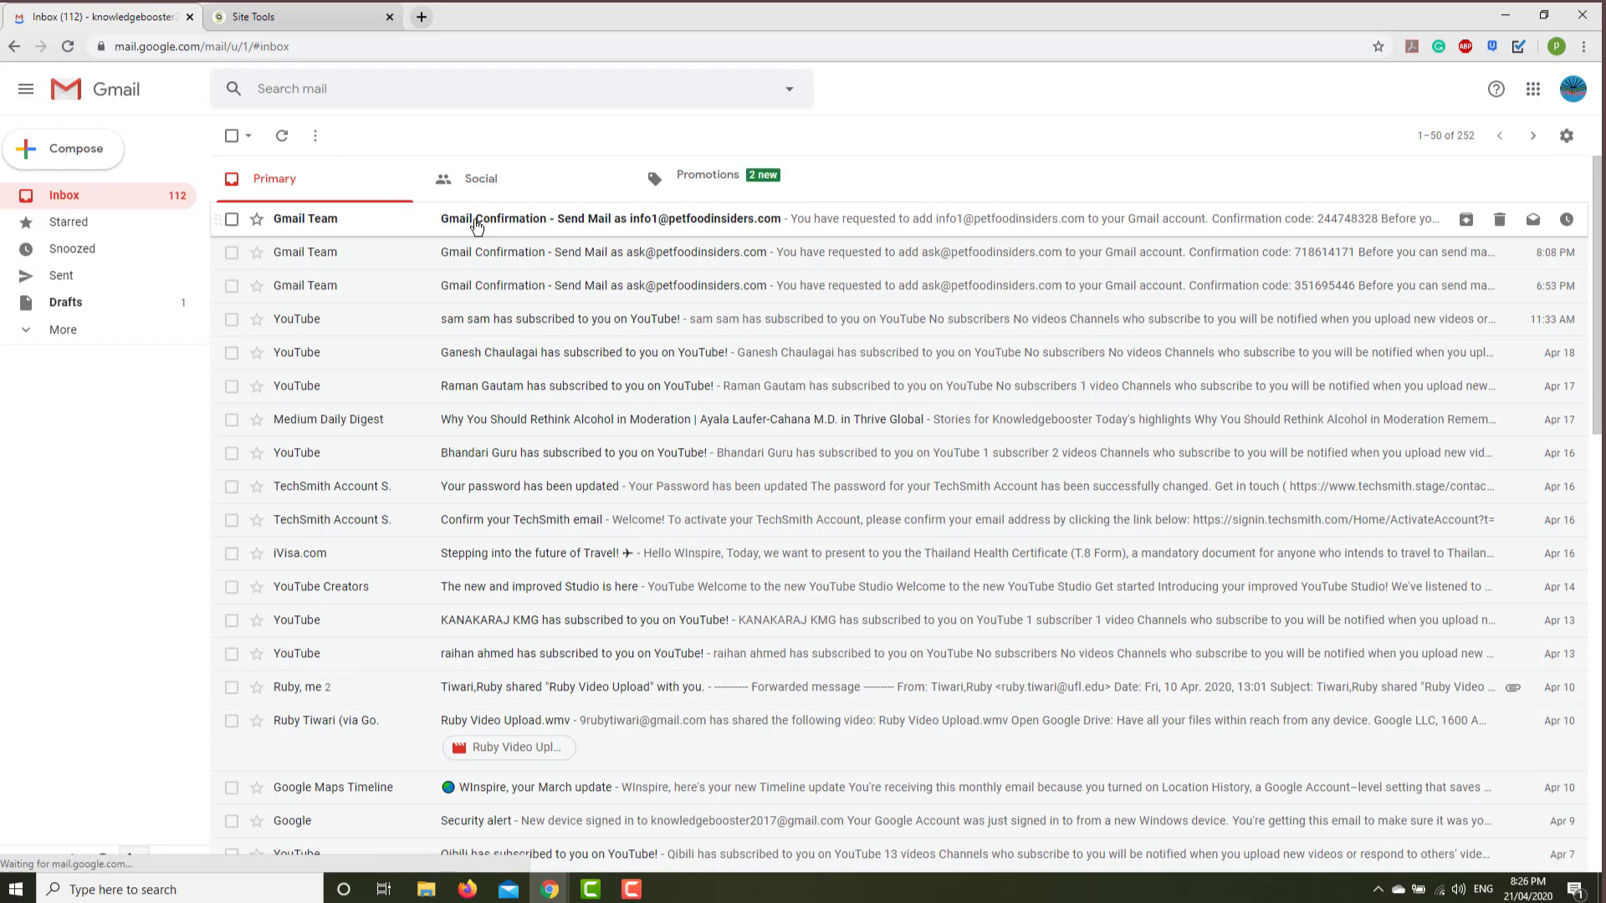
left_click(477, 221)
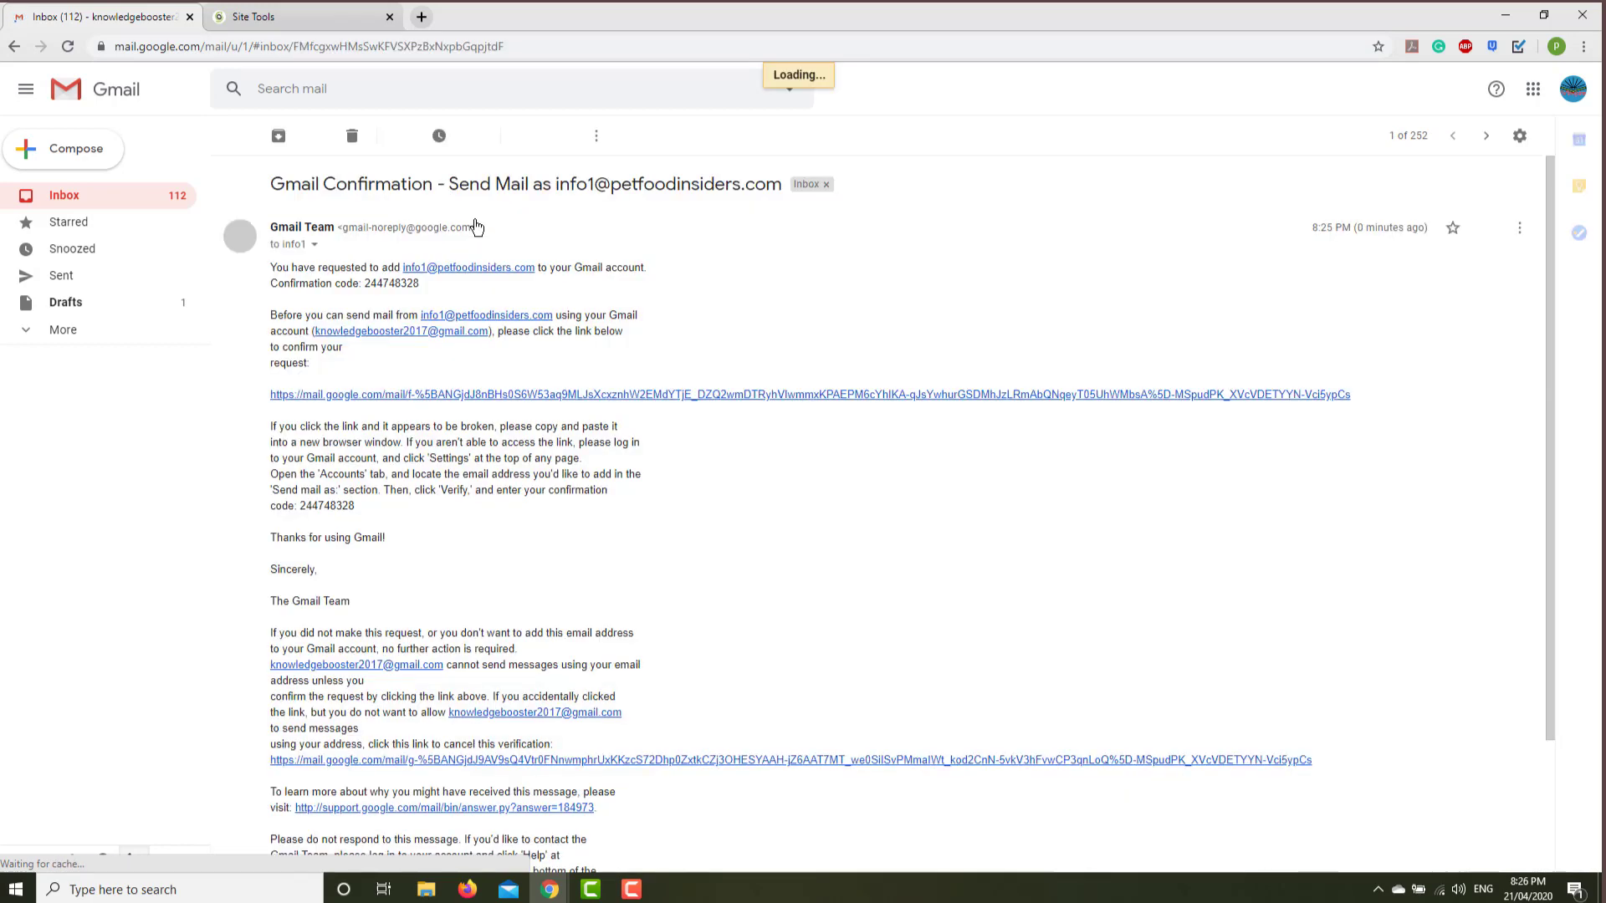
left_click(427, 395)
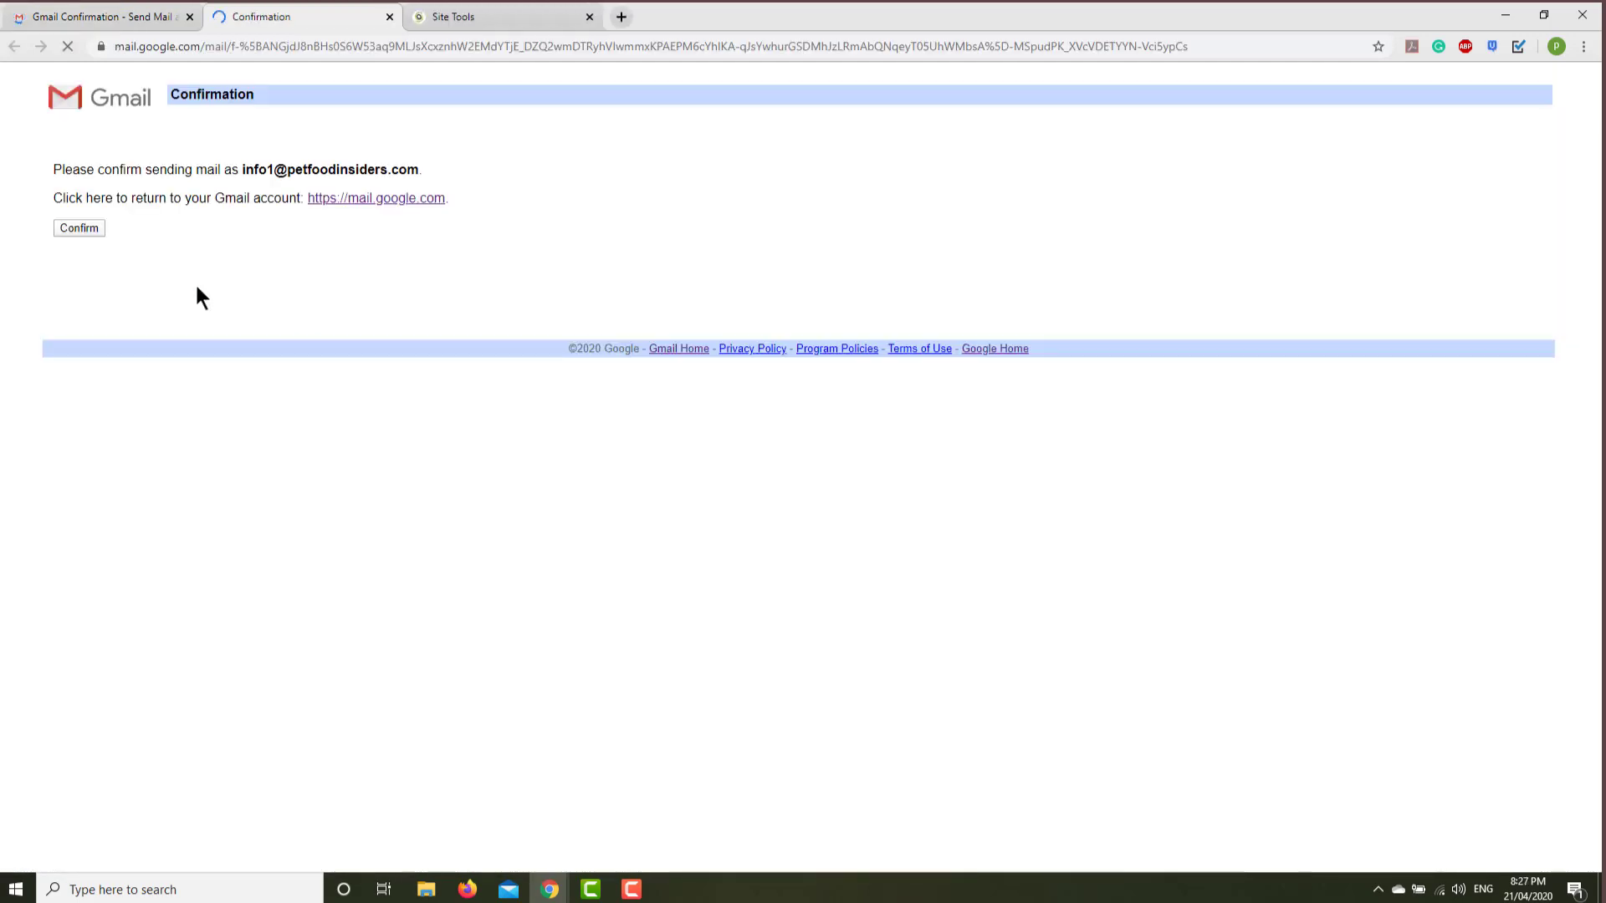
left_click(74, 228)
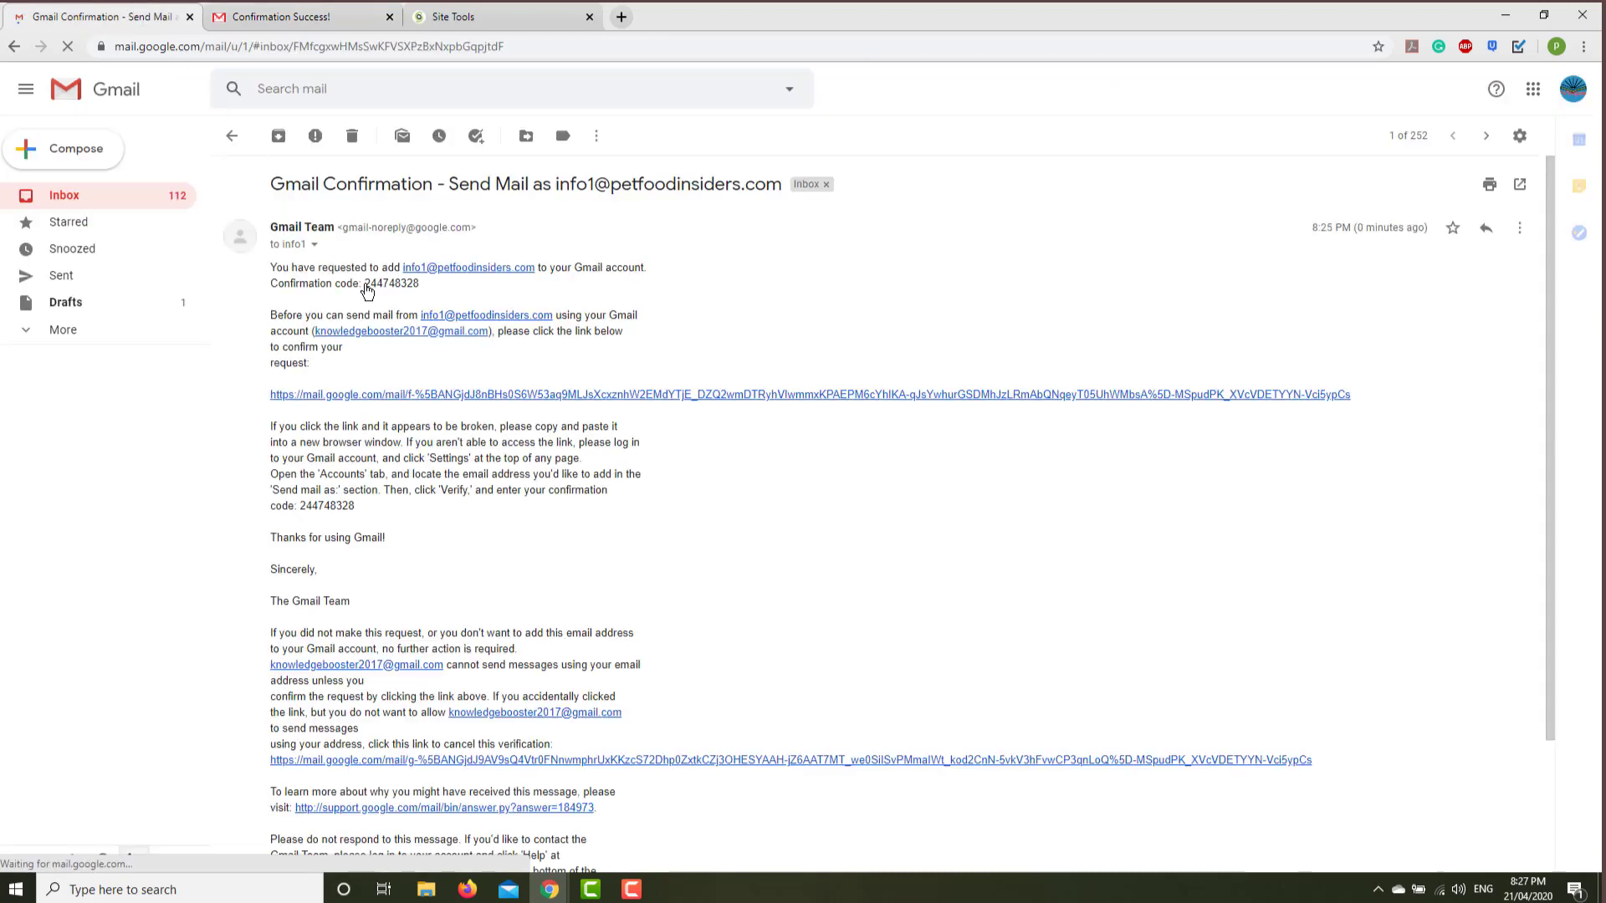
Copy the emailed confirmation code, paste it into the add-address window's code box and verify.
left_click_drag(365, 284, 429, 284)
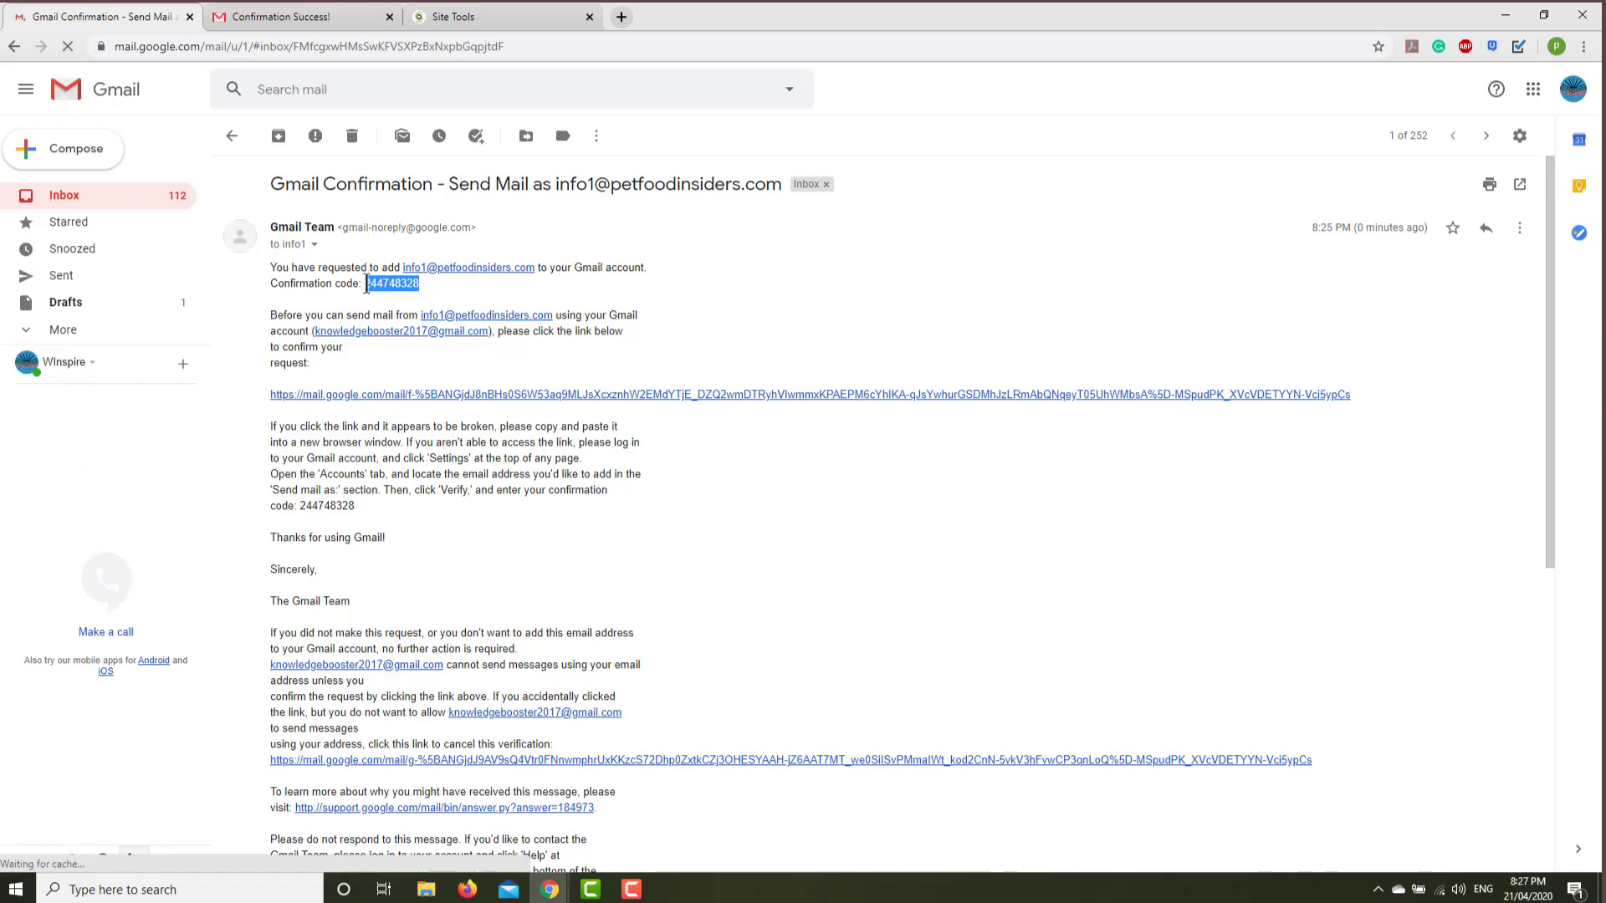
right_click(374, 283)
left_click(405, 291)
mouse_move(549, 889)
left_click(616, 818)
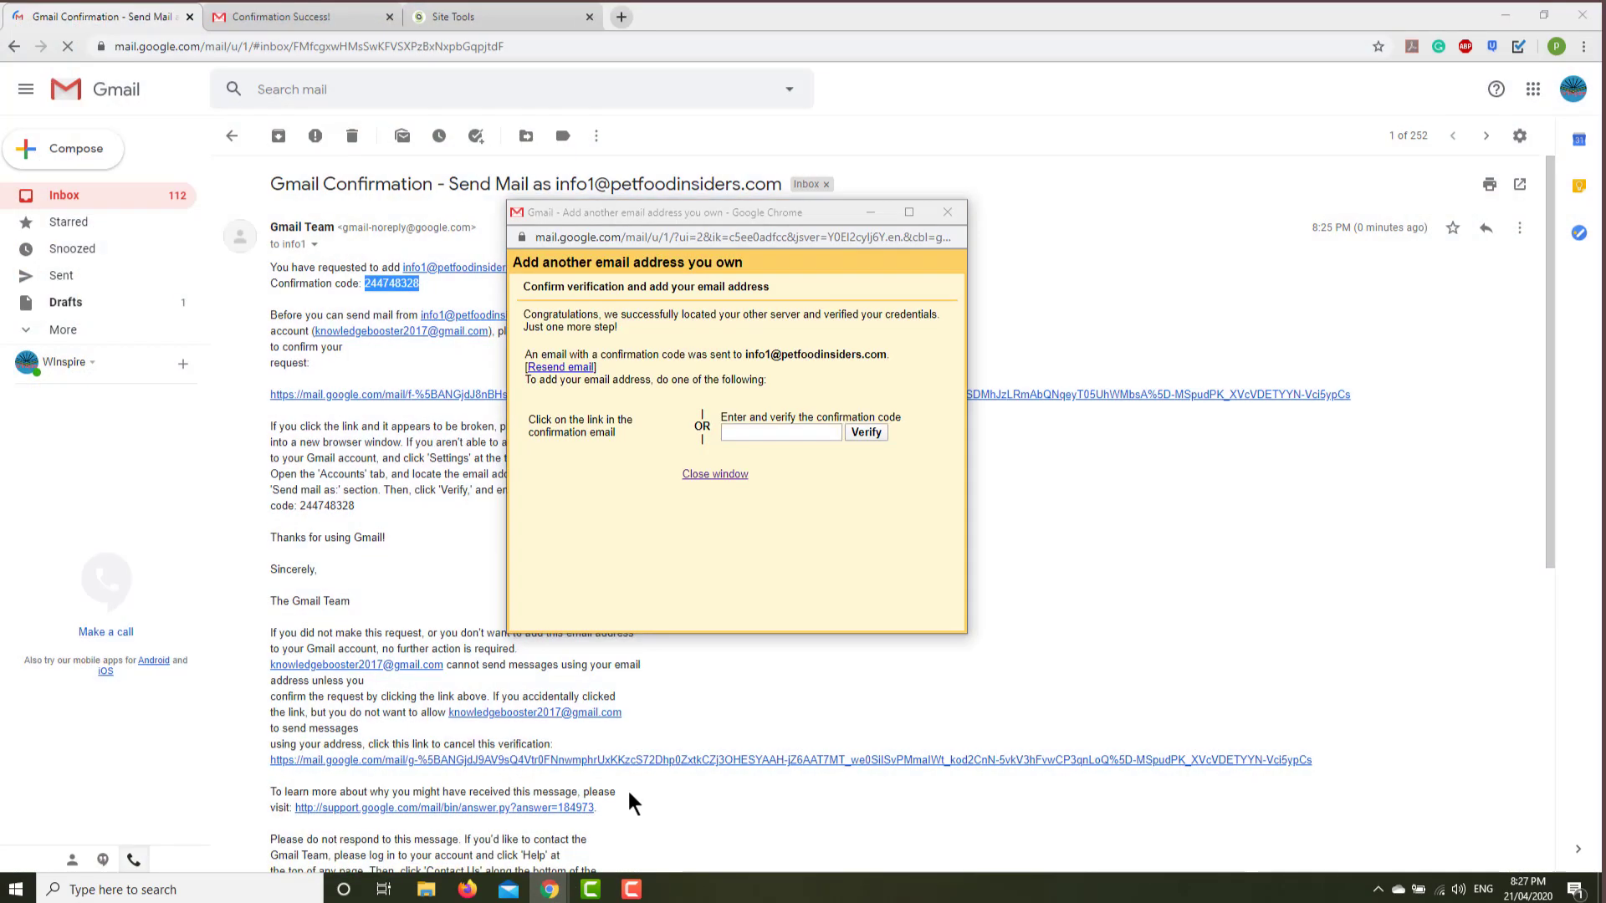
left_click(786, 434)
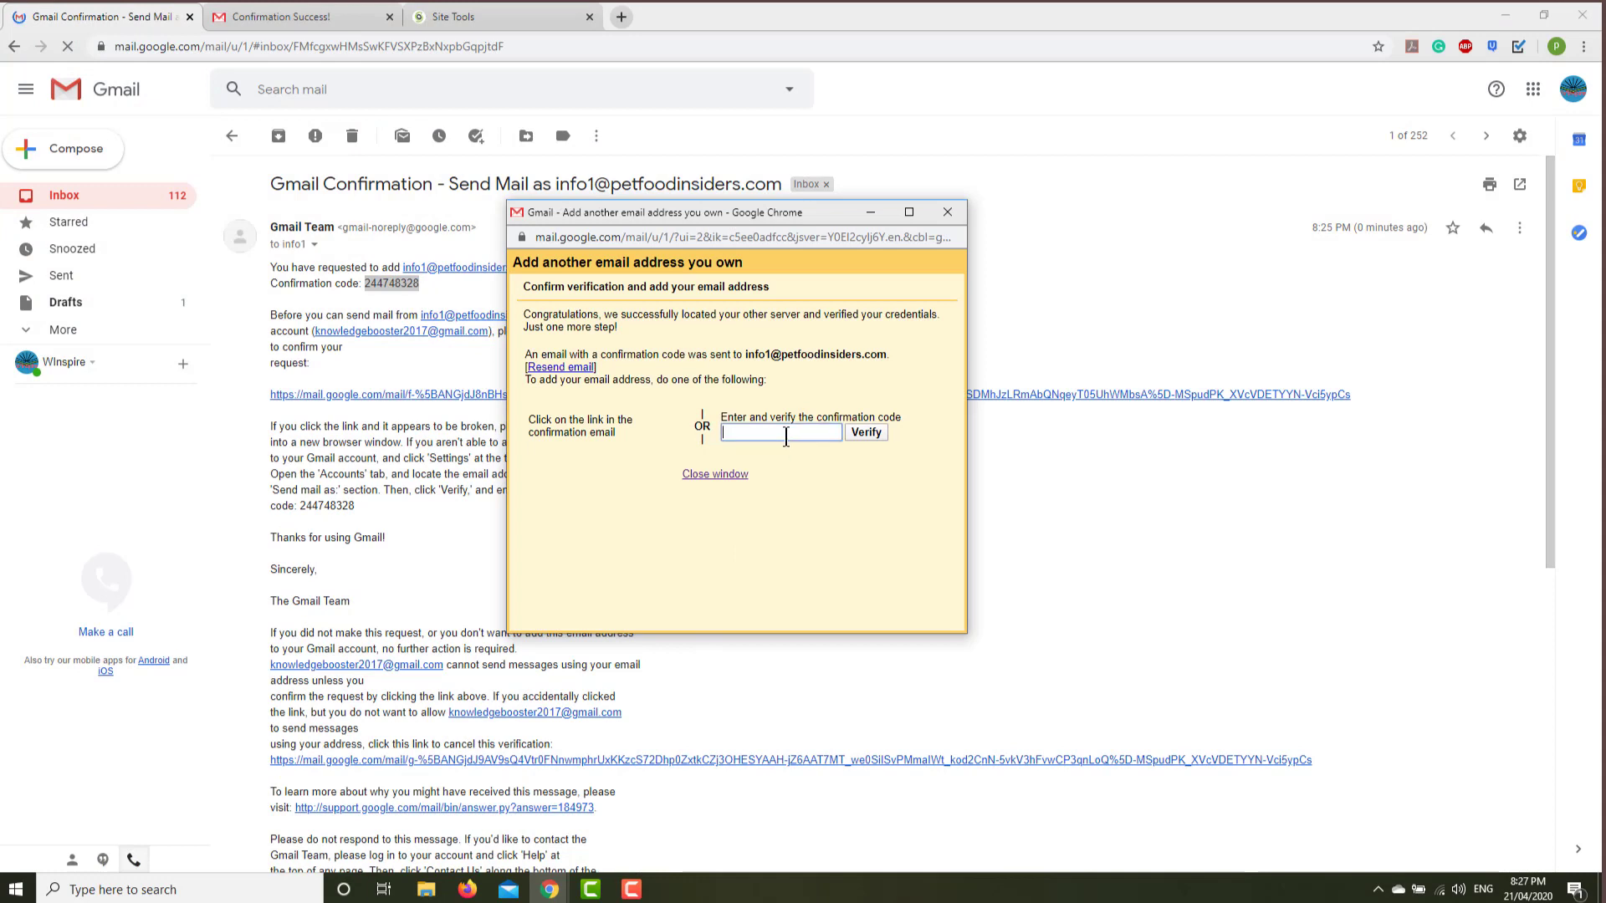
key("ctrl+v")
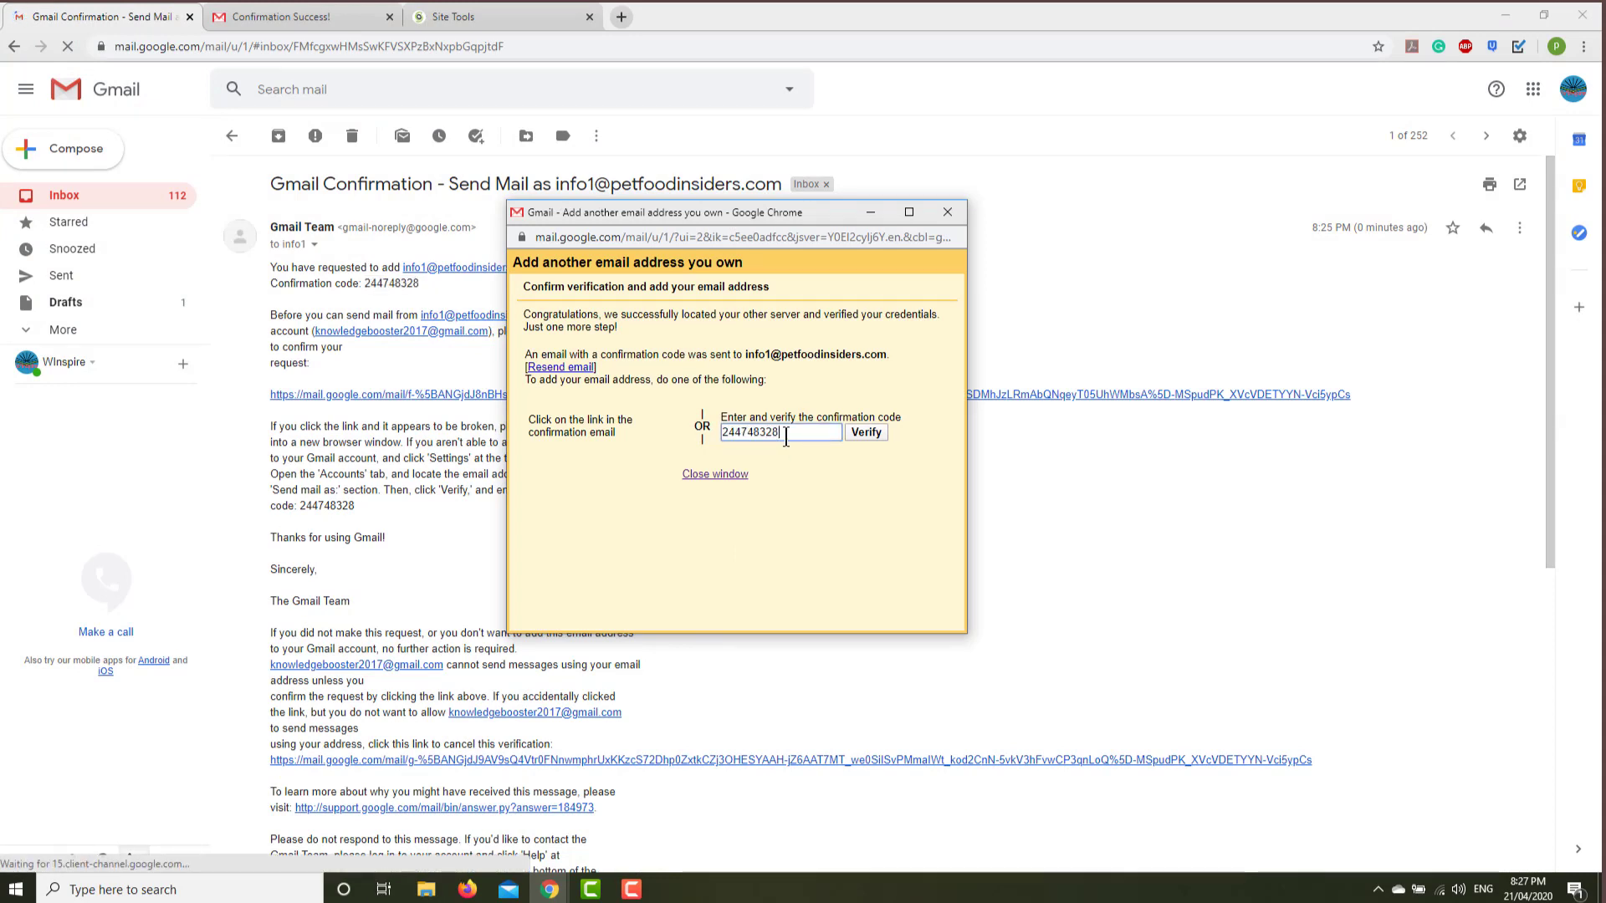
left_click(865, 431)
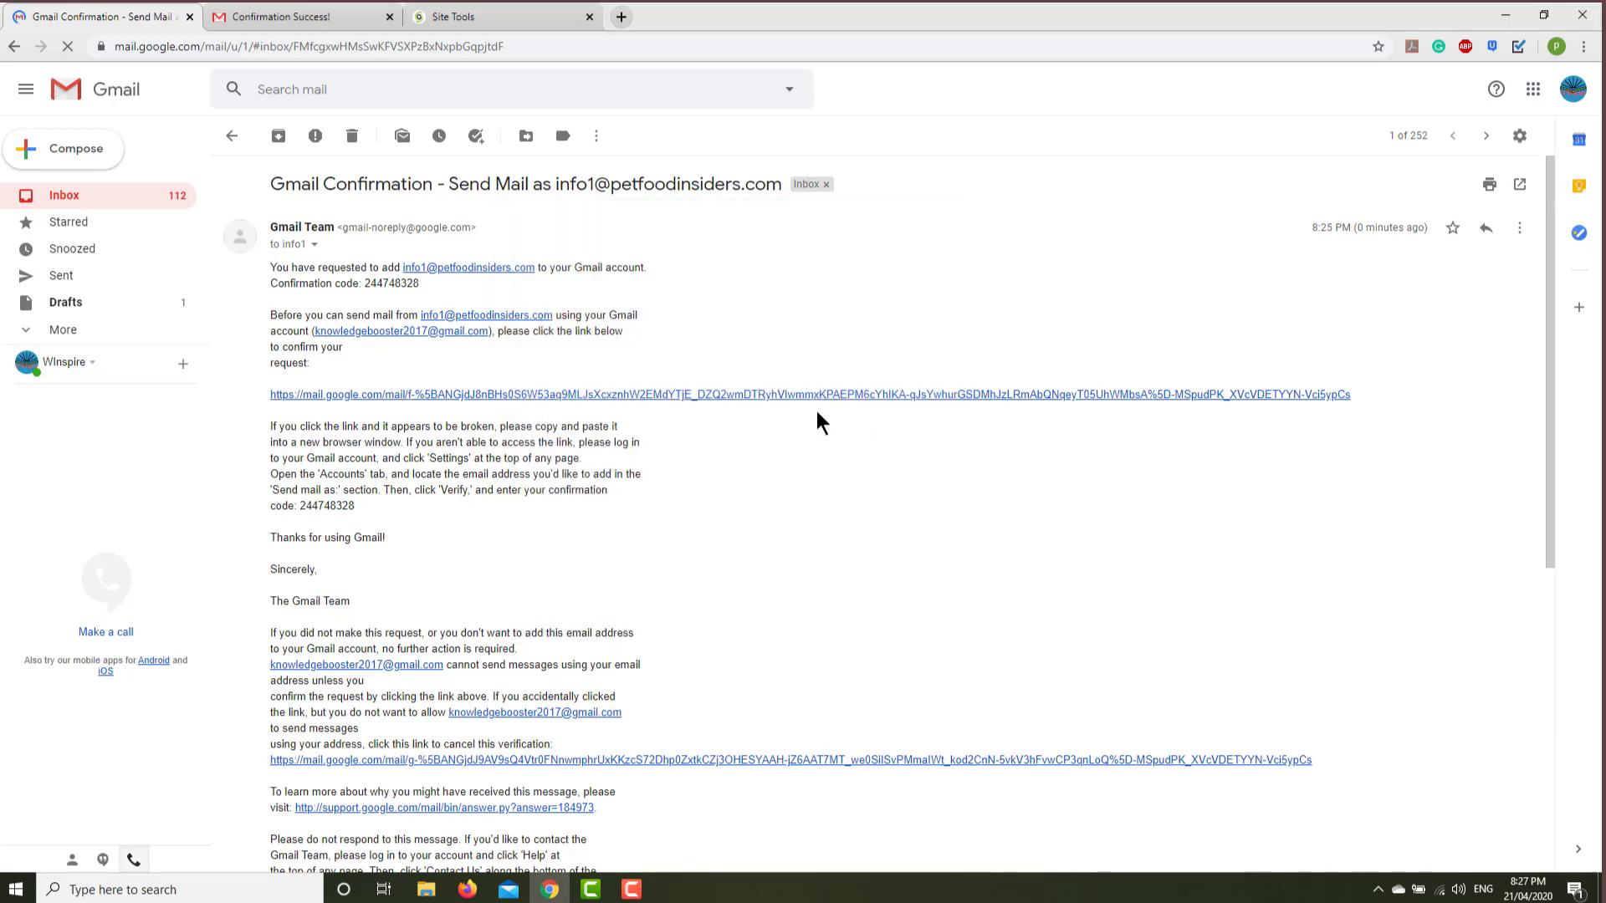
Start a new Gmail message sent from the ABC petfoodinsiders.com address.
left_click(53, 155)
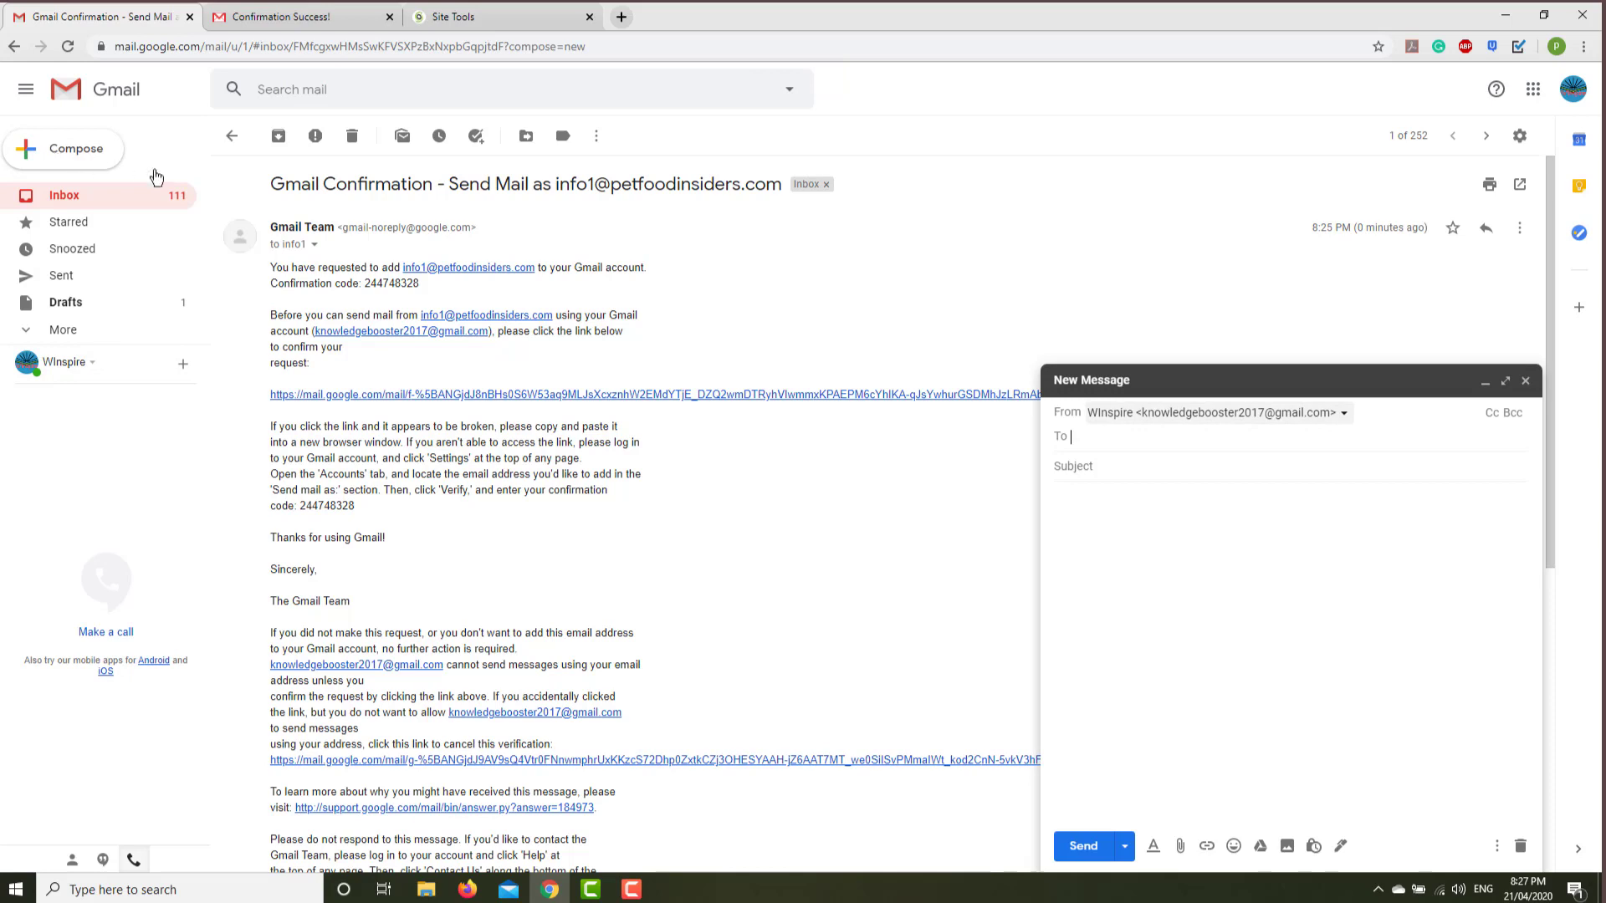
left_click(1344, 413)
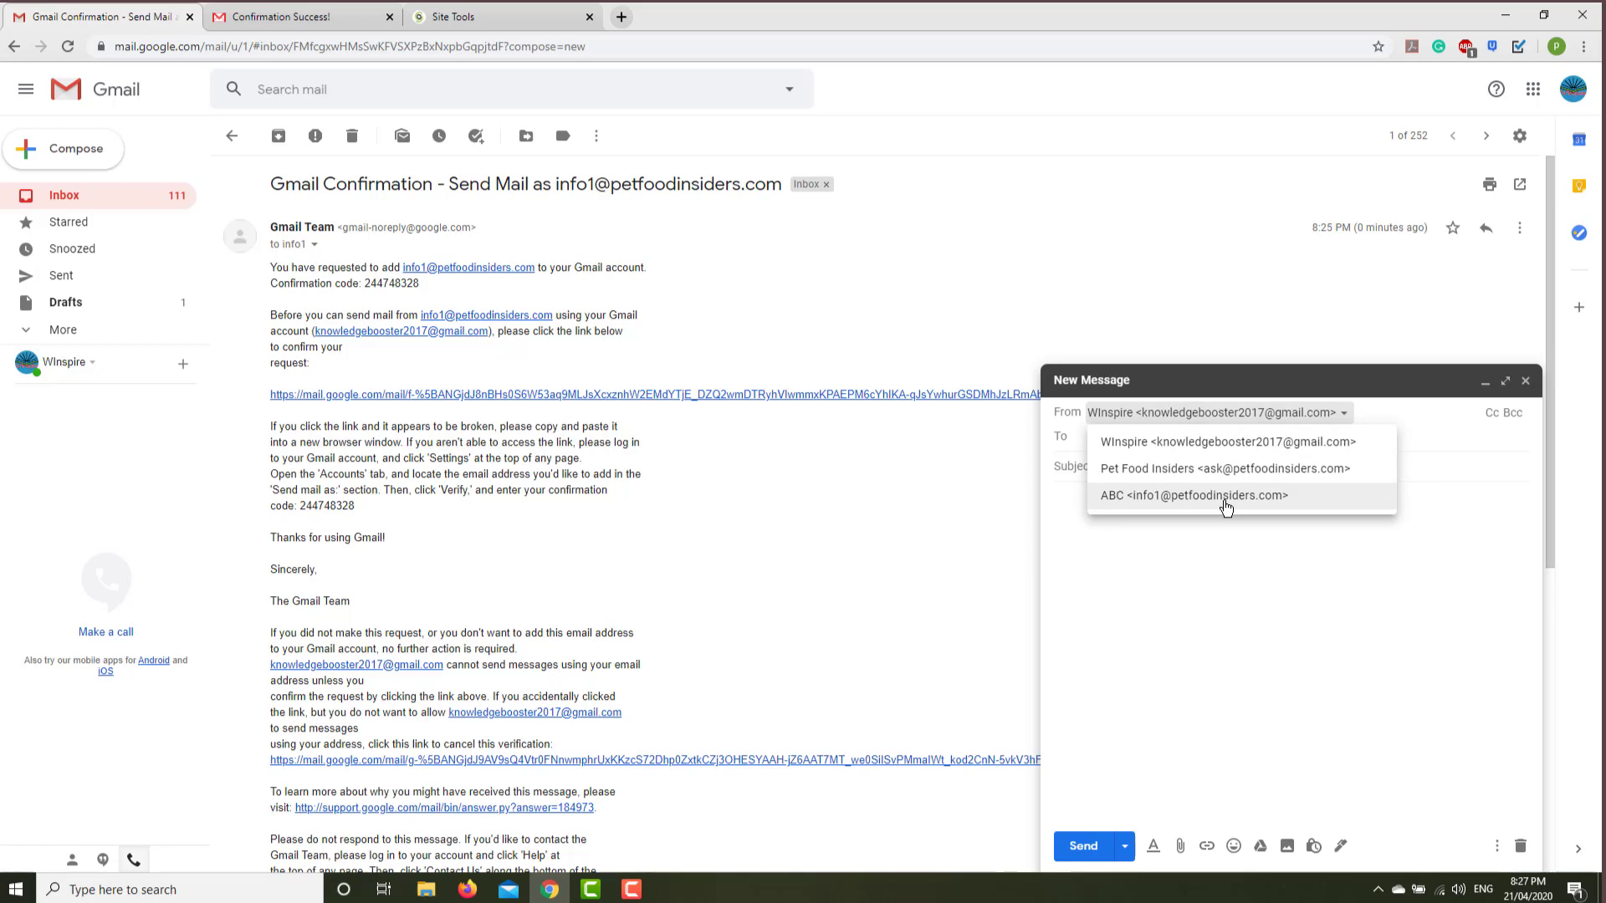
left_click(1226, 496)
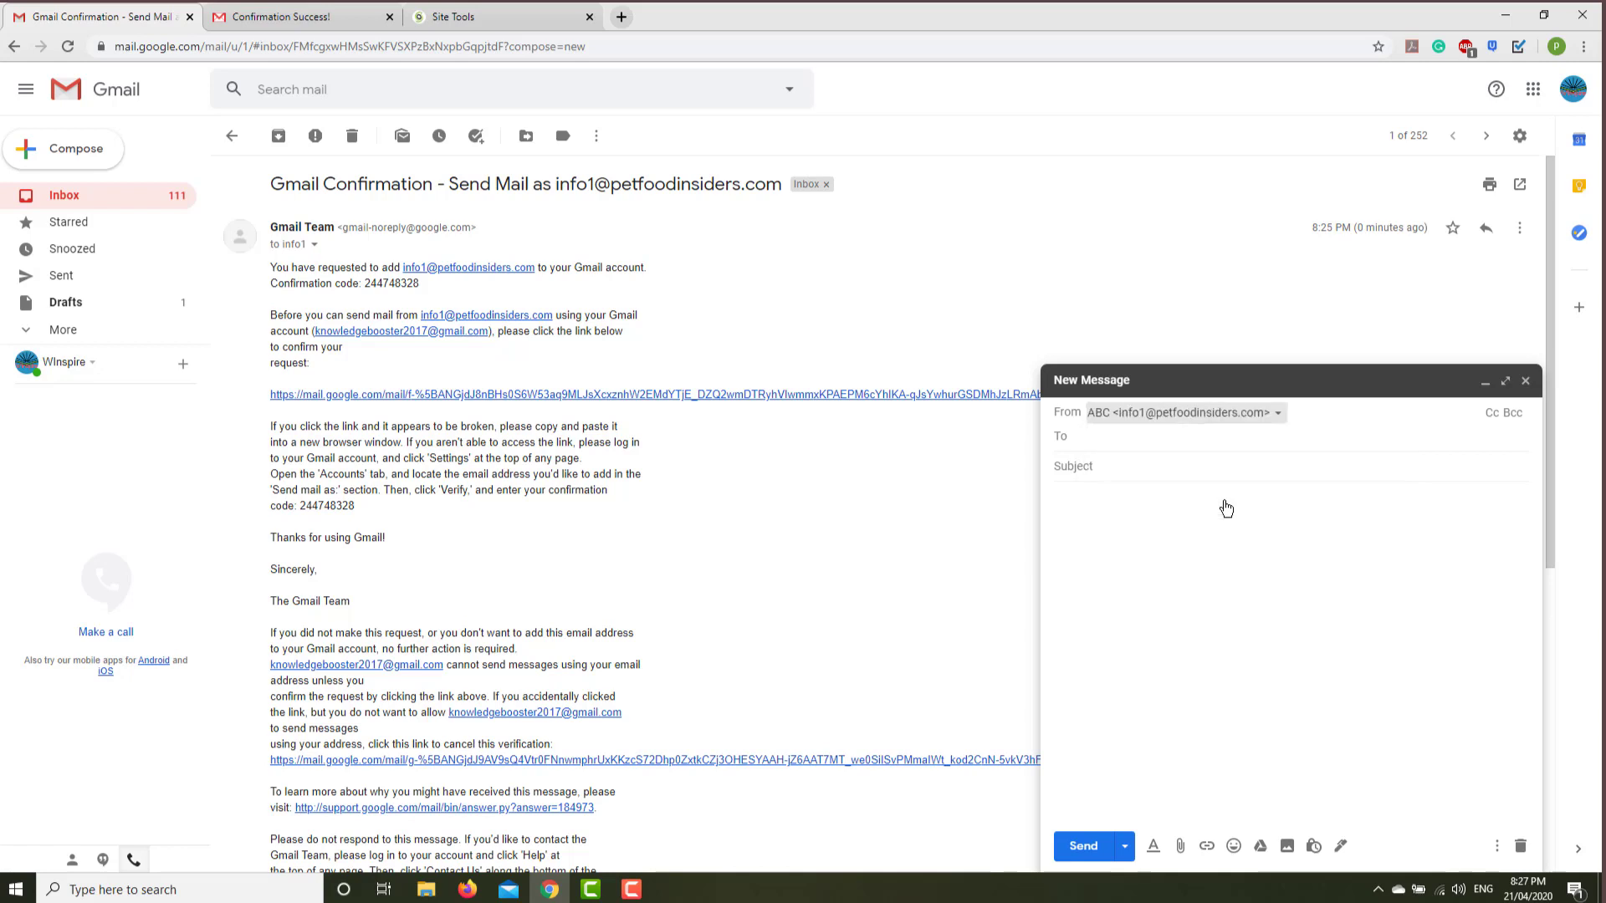
Address it to the main Gmail account, fixing the address typo, with subject 'hi'.
left_click(1092, 443)
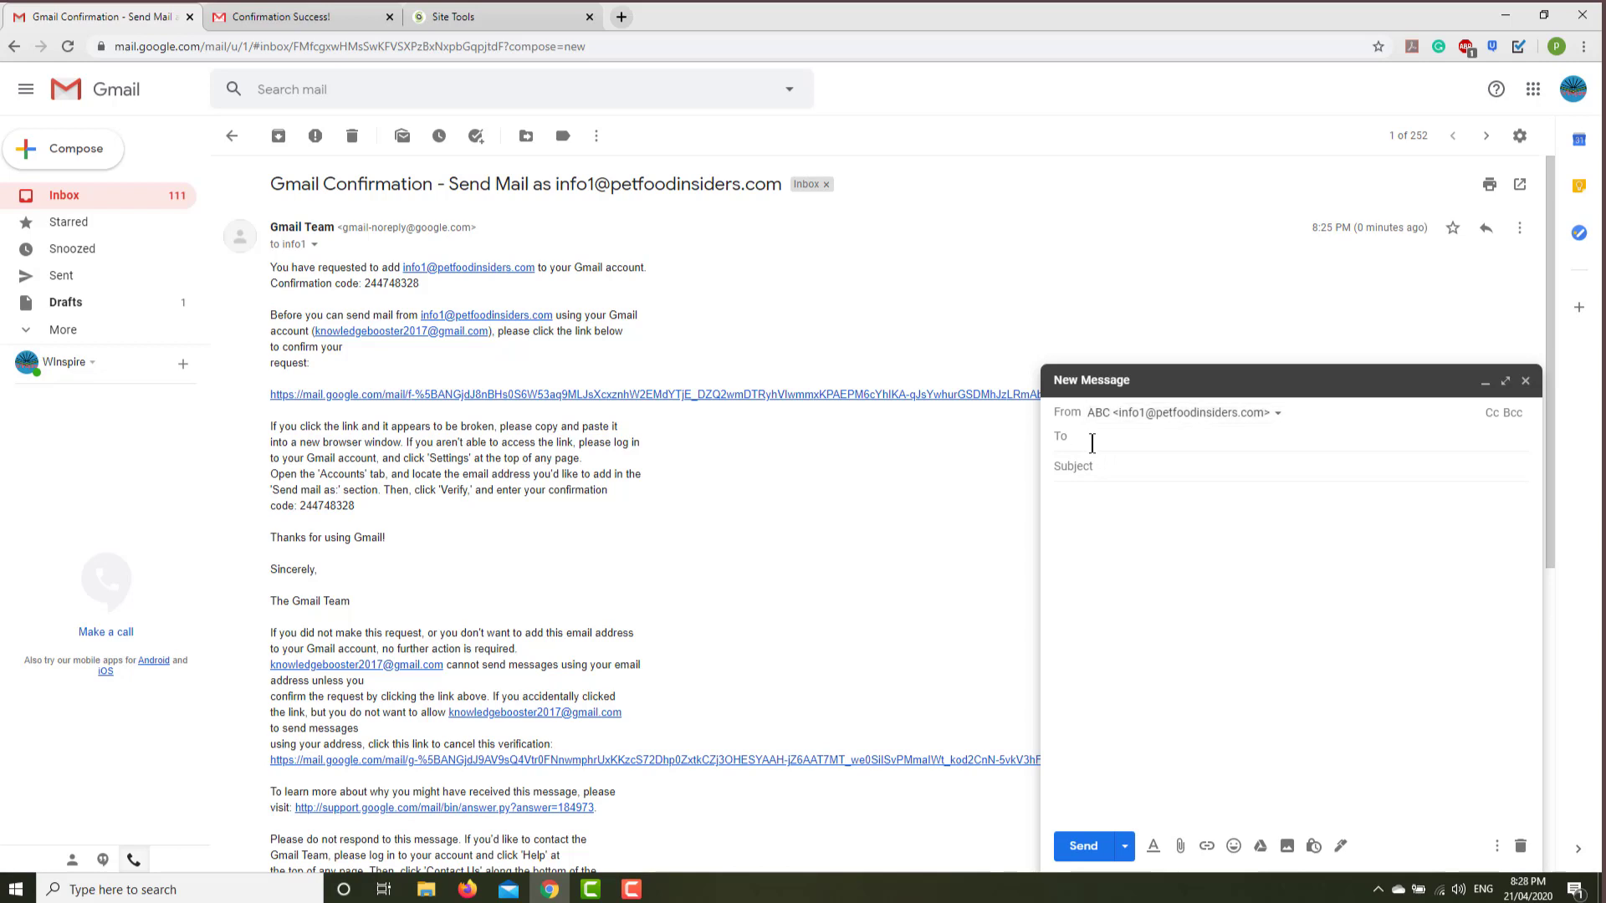
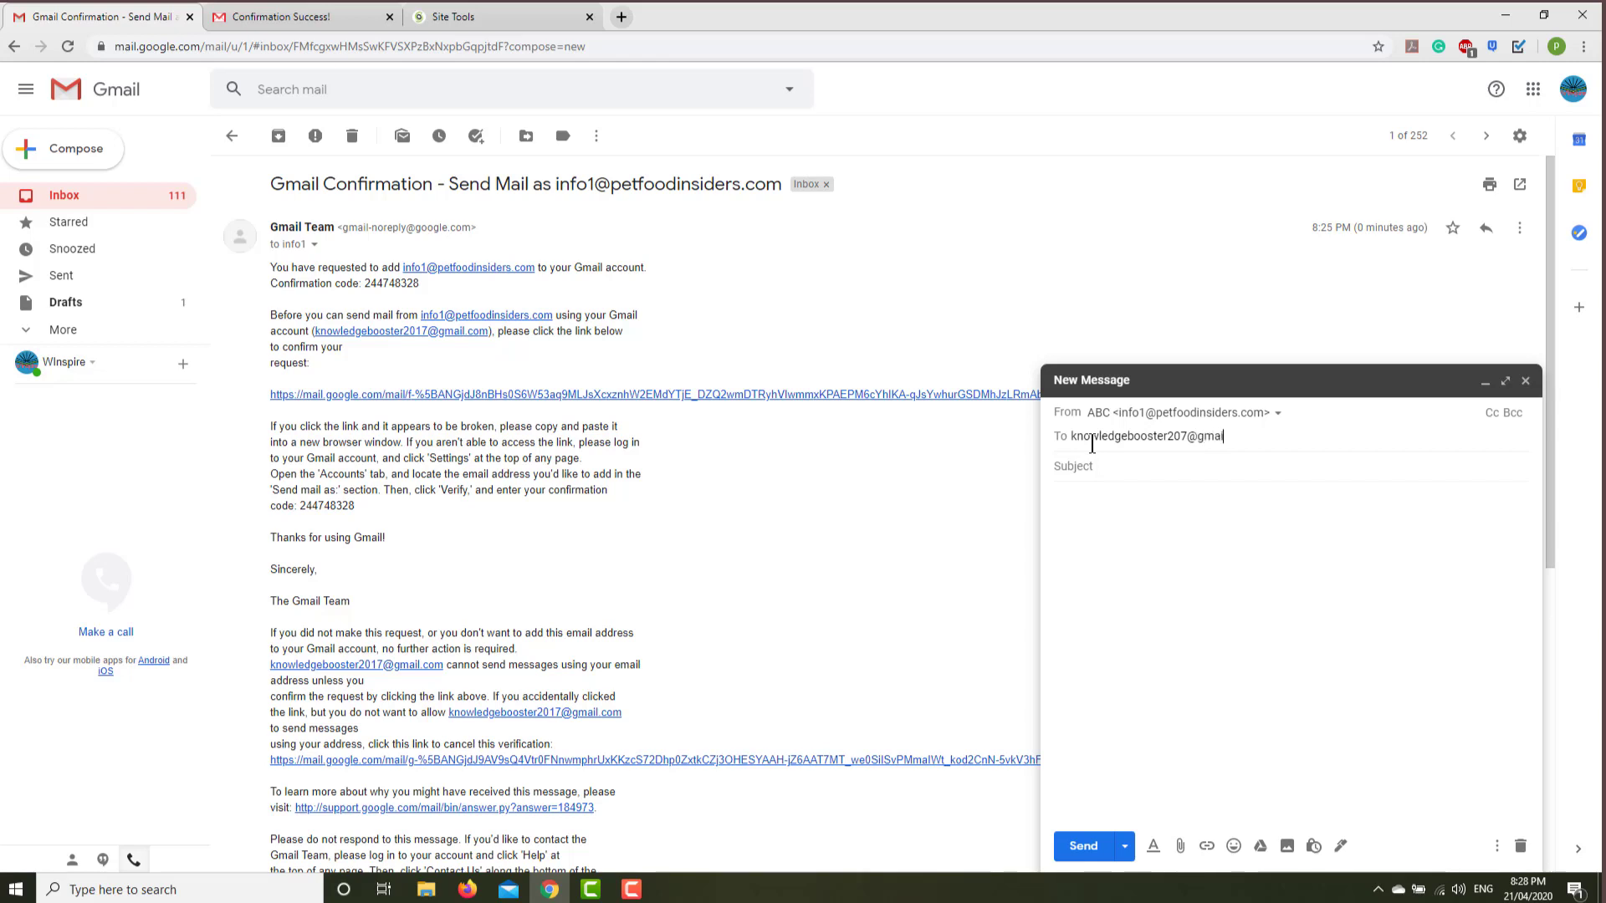
left_click(1101, 467)
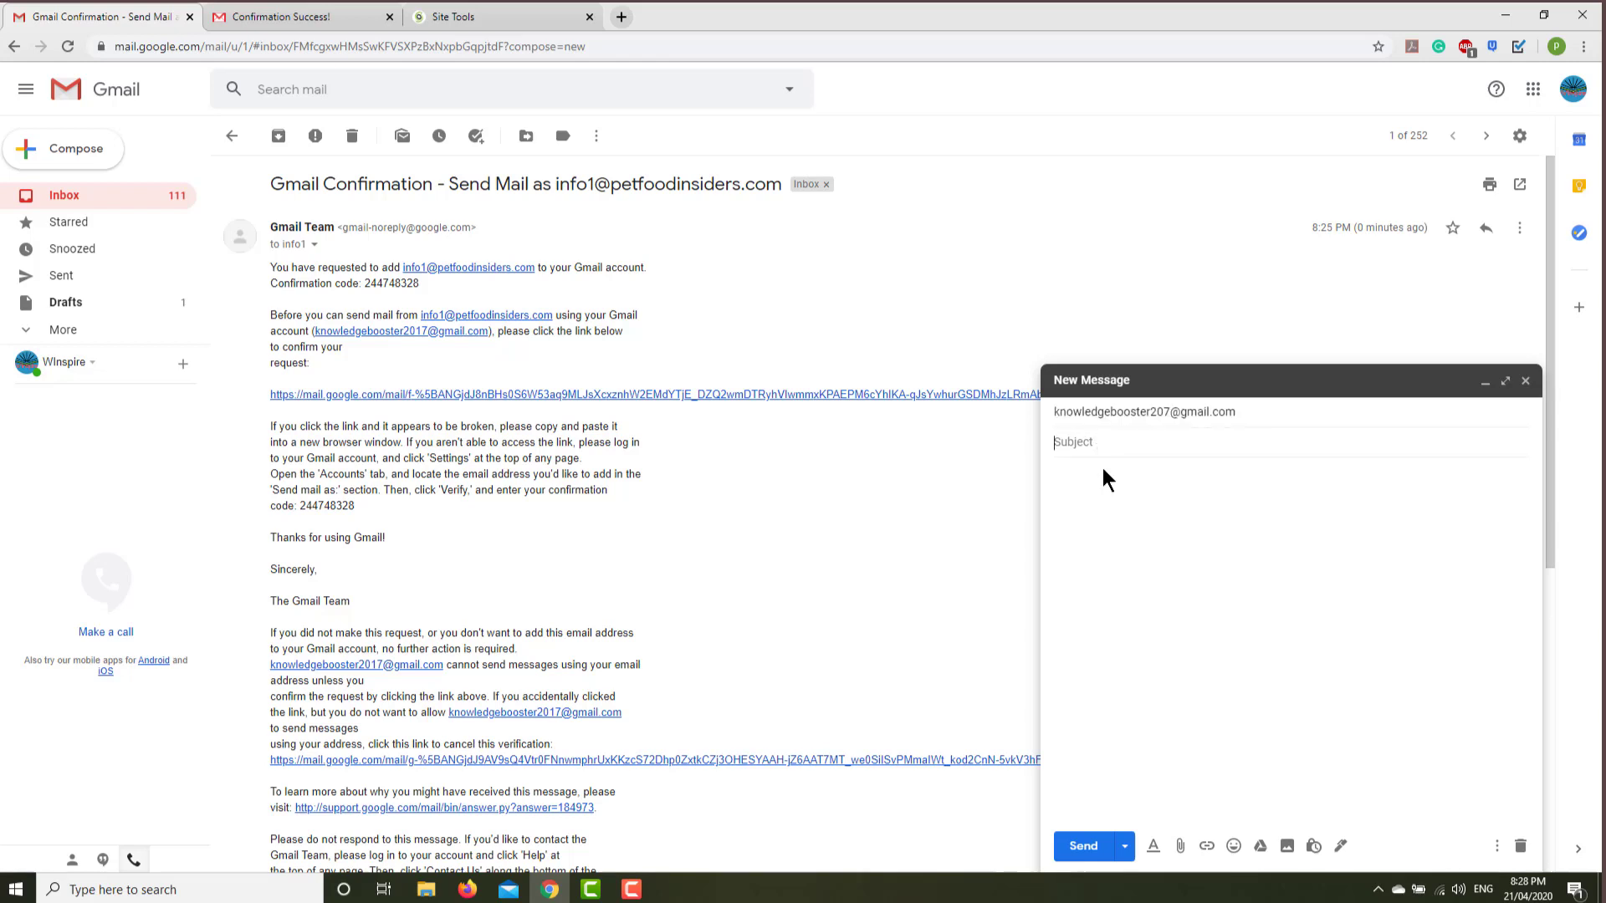
left_click(1165, 414)
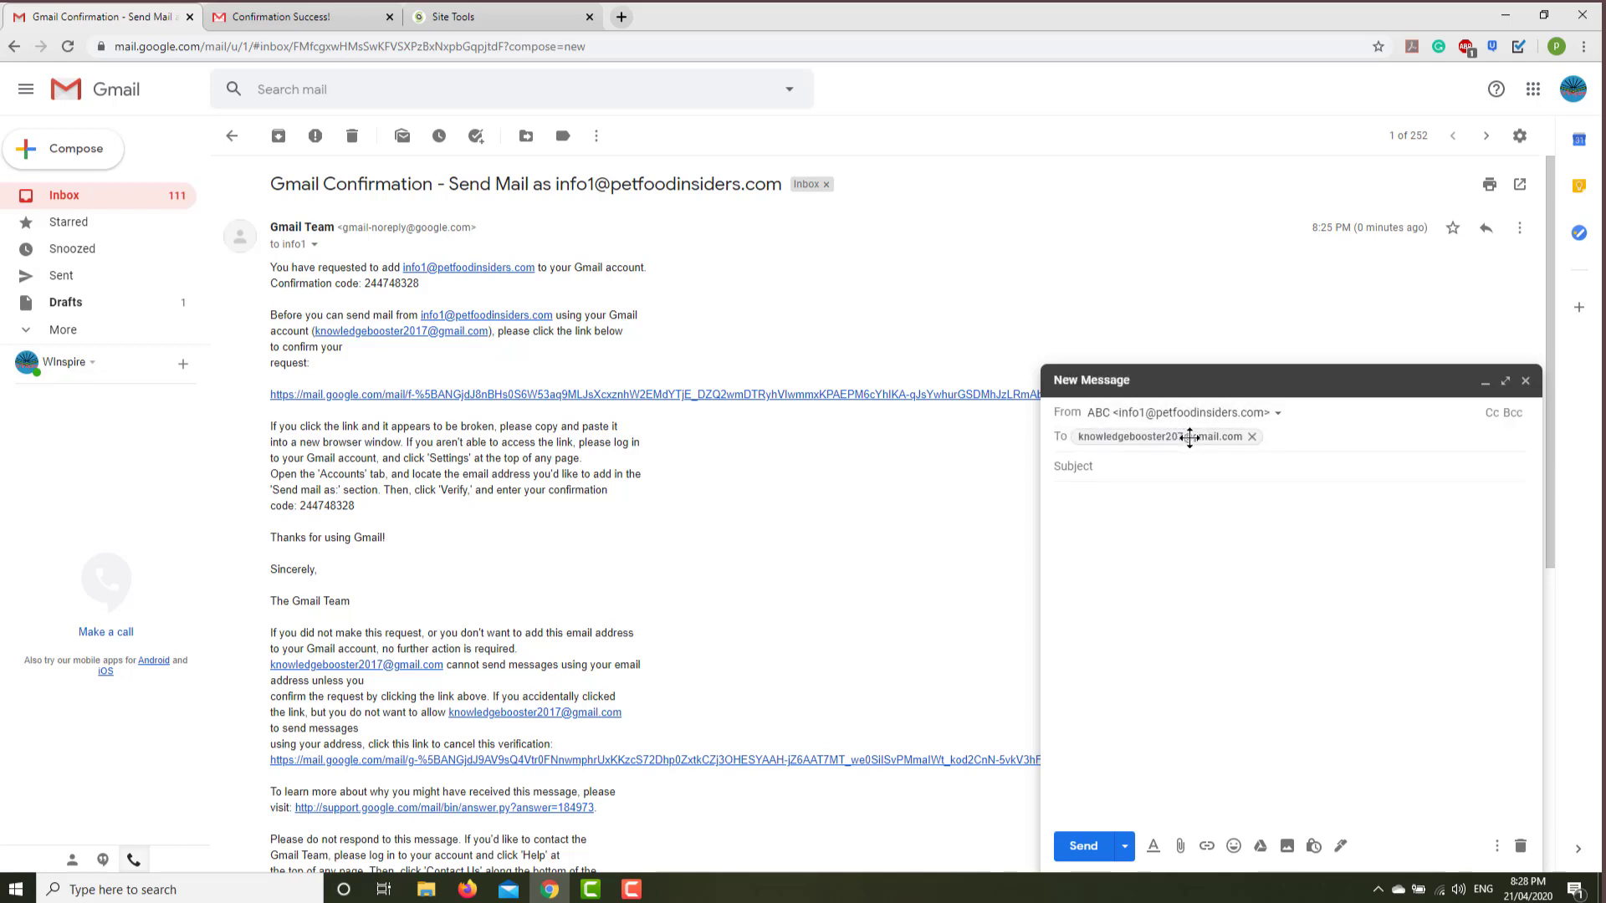
double_click(1180, 436)
left_click(1180, 435)
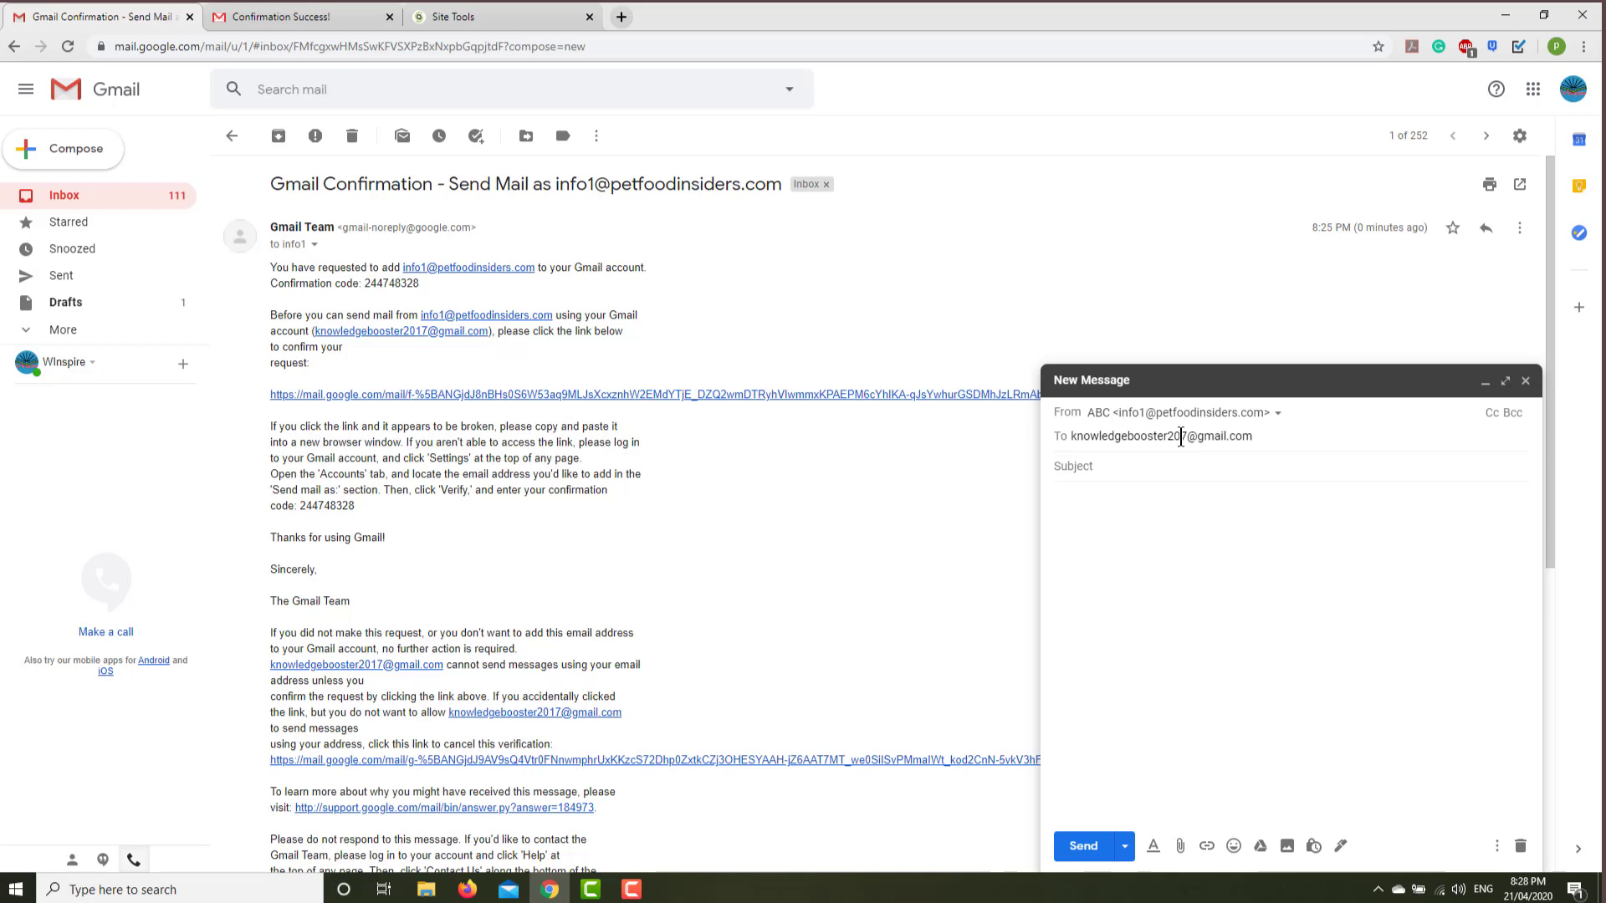
left_click(1180, 461)
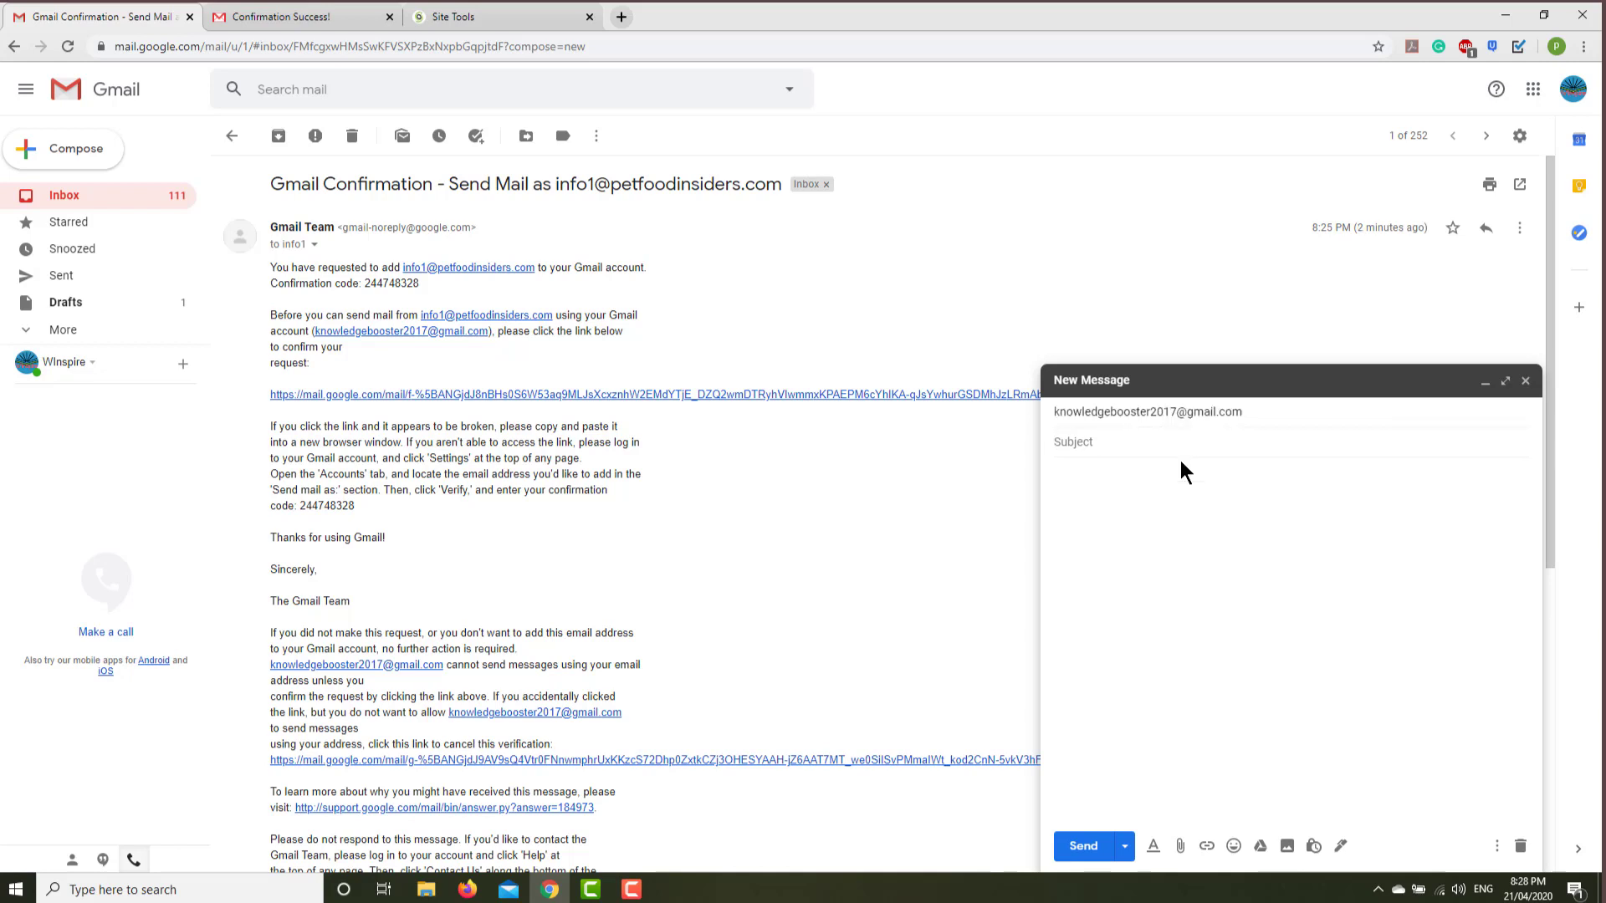
type("hi")
left_click(1141, 697)
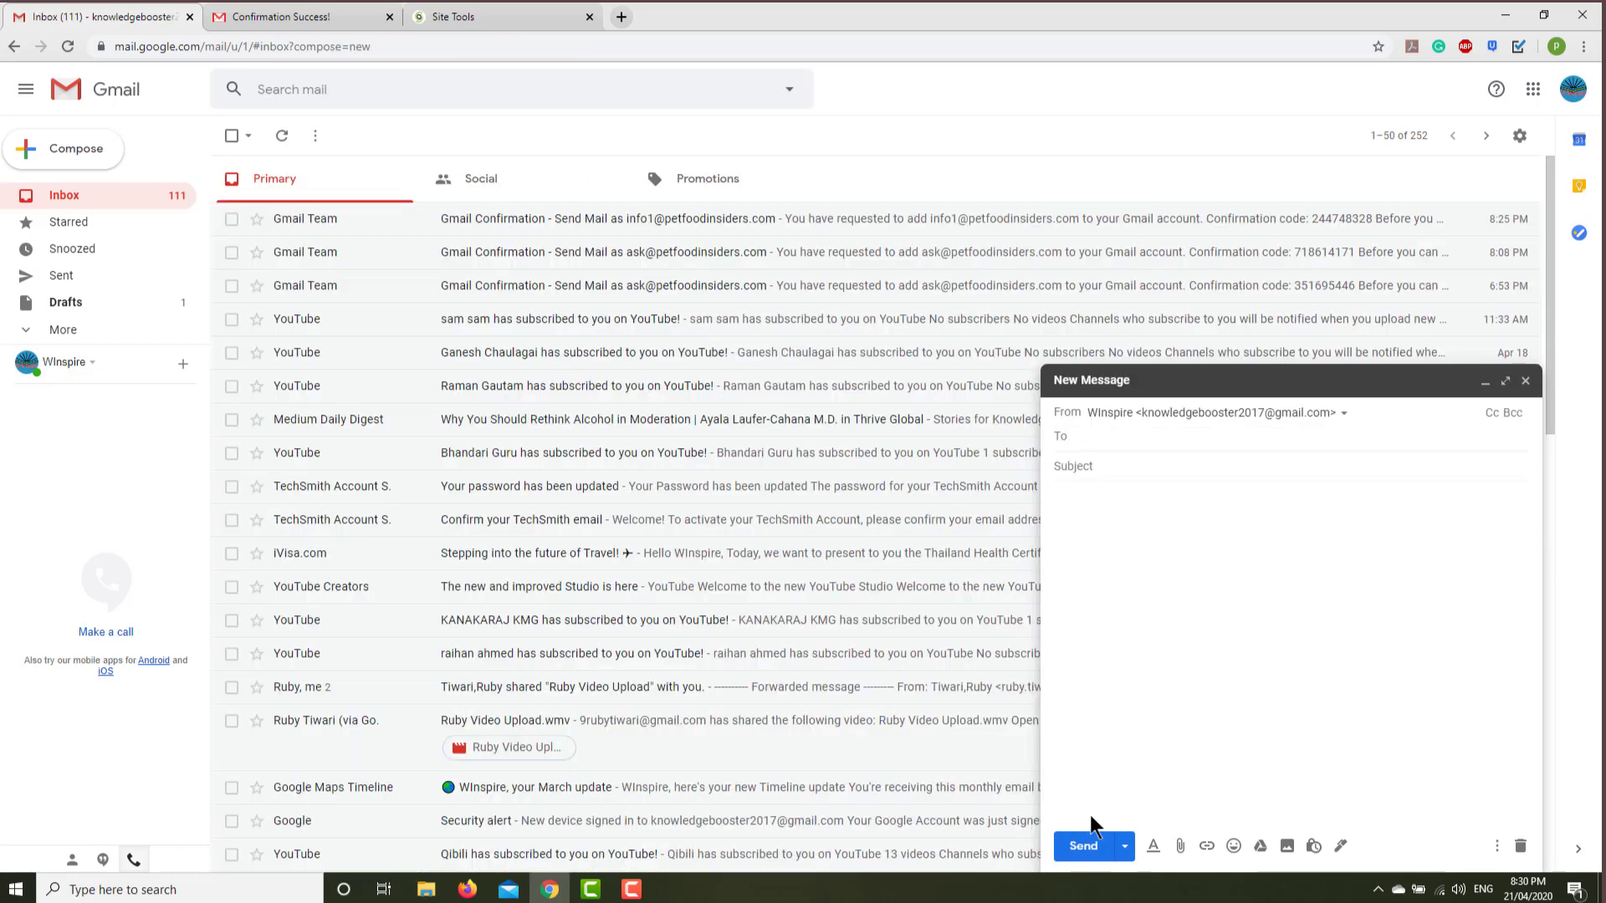
Send the 'hi' test message from ABC to the main Gmail inbox.
left_click(1081, 844)
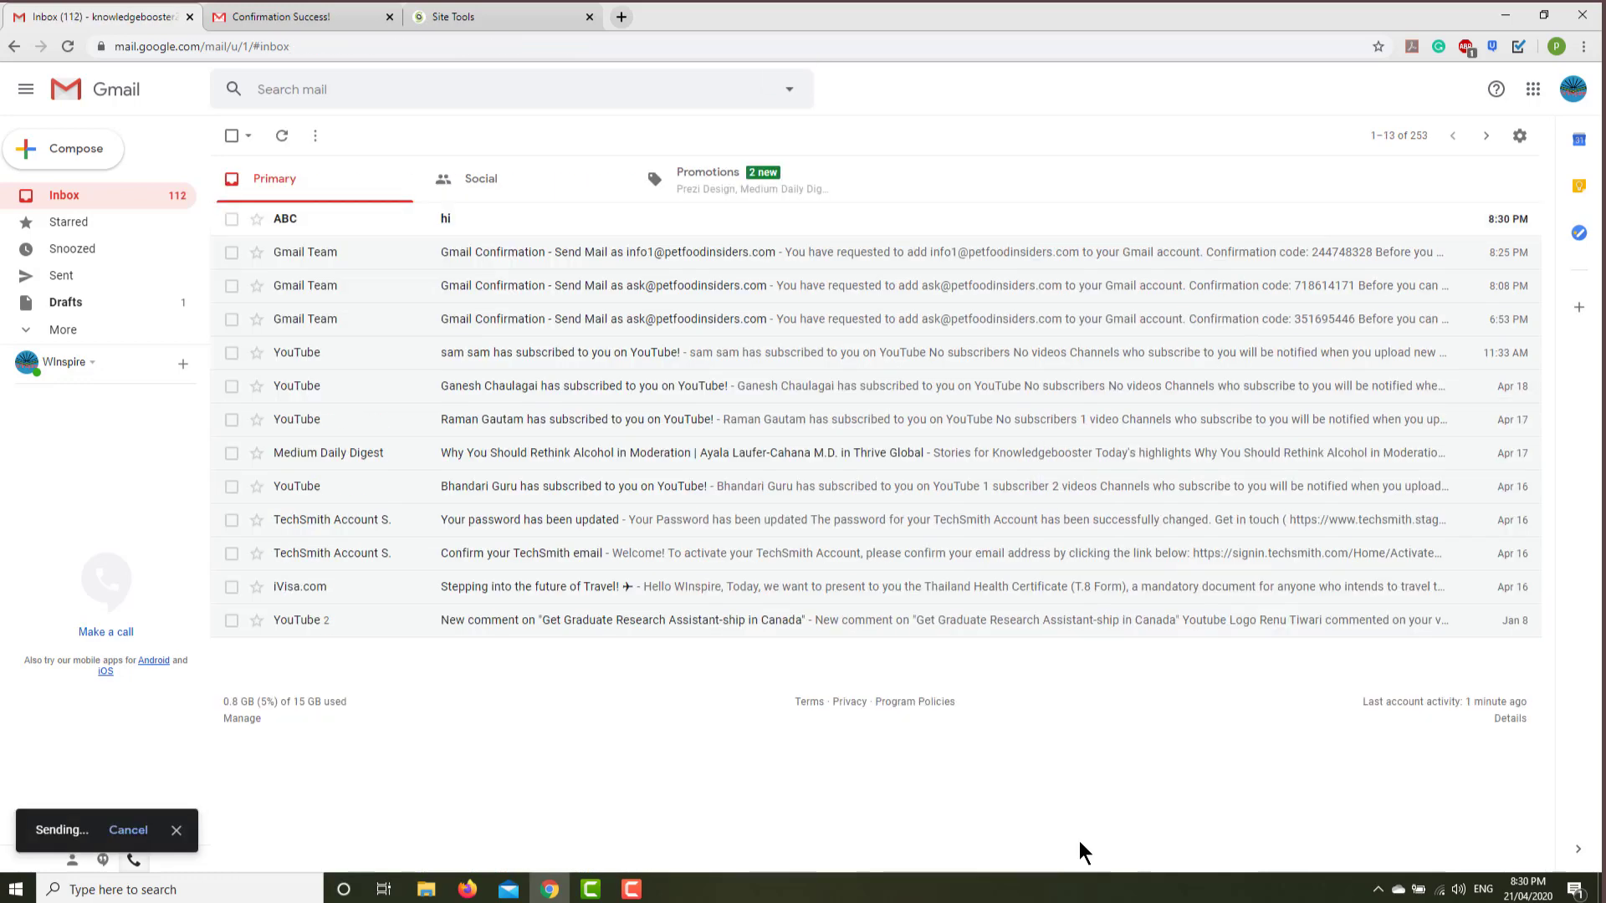